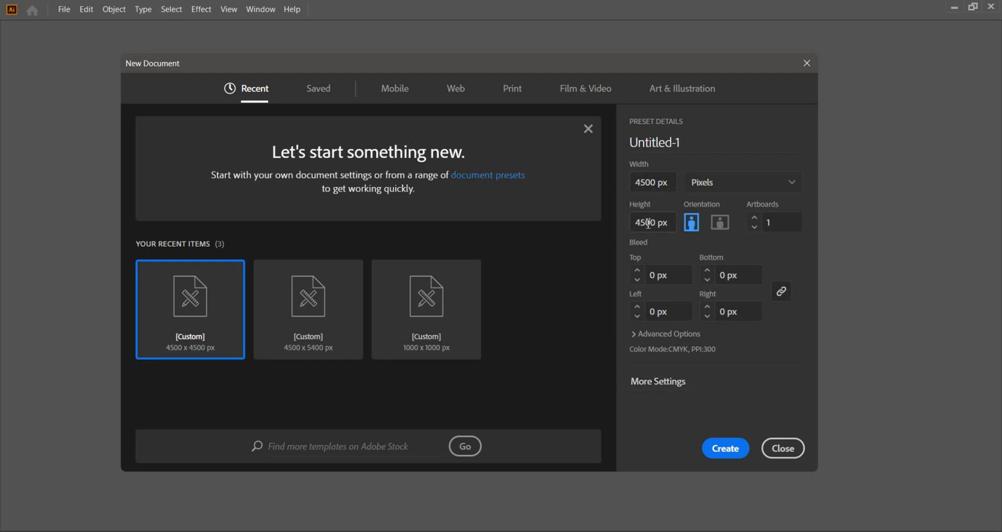
Create a new document 4500 px wide and 5400 px high.
{"action": "left_click_drag", "start_coordinate": [648, 223], "coordinate": [627, 223]}
{"action": "type", "text": "5400"}
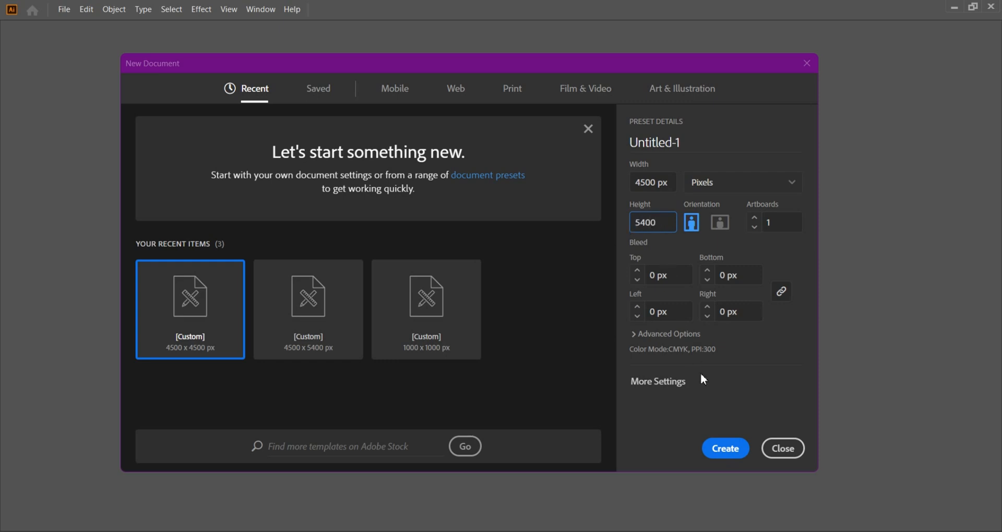
{"action": "left_click", "coordinate": [731, 450]}
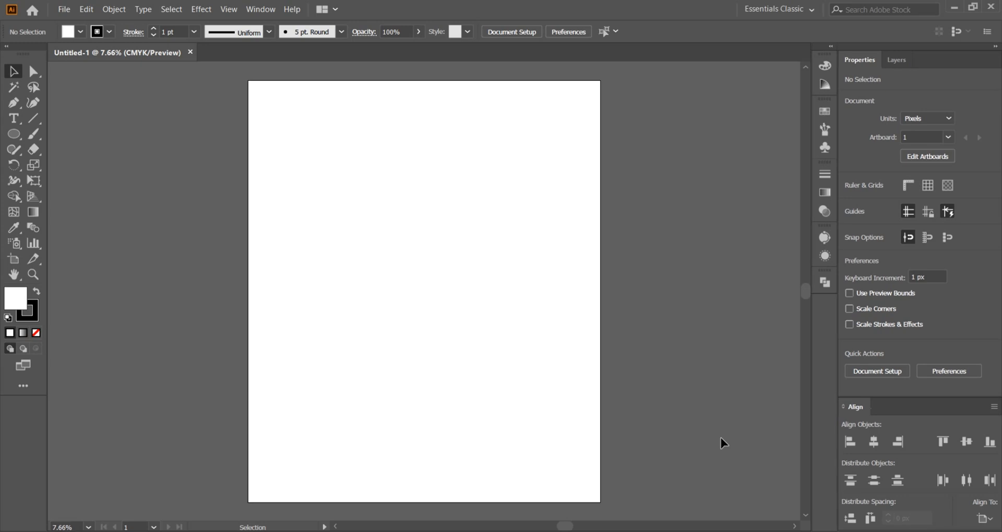
Draw a circle about 2847 px in diameter around the artboard's centre, with a blue fill and no stroke.
{"action": "left_click", "coordinate": [15, 135]}
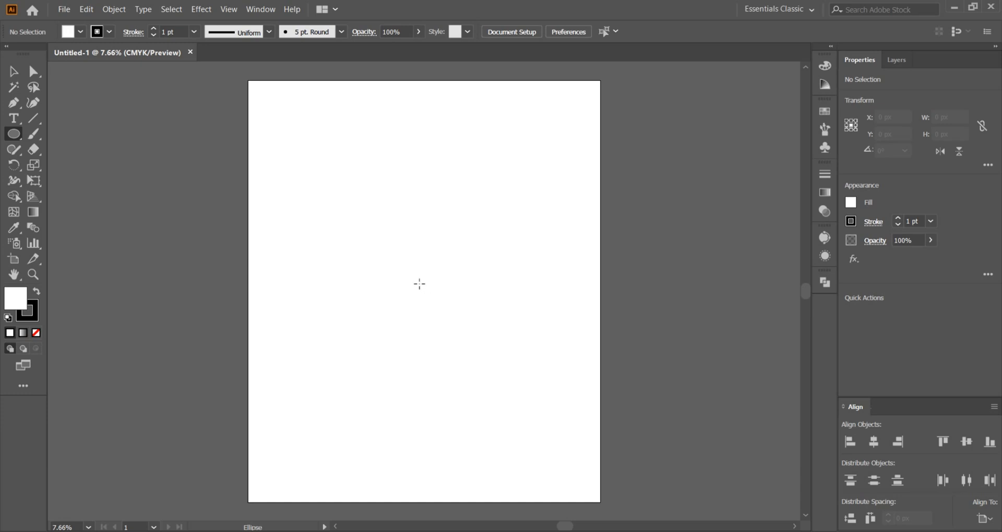
{"action": "mouse_move", "coordinate": [423, 288]}
{"action": "left_mouse_down"}
{"action": "mouse_move", "coordinate": [540, 385]}
{"action": "mouse_move", "coordinate": [534, 380]}
{"action": "left_mouse_up"}
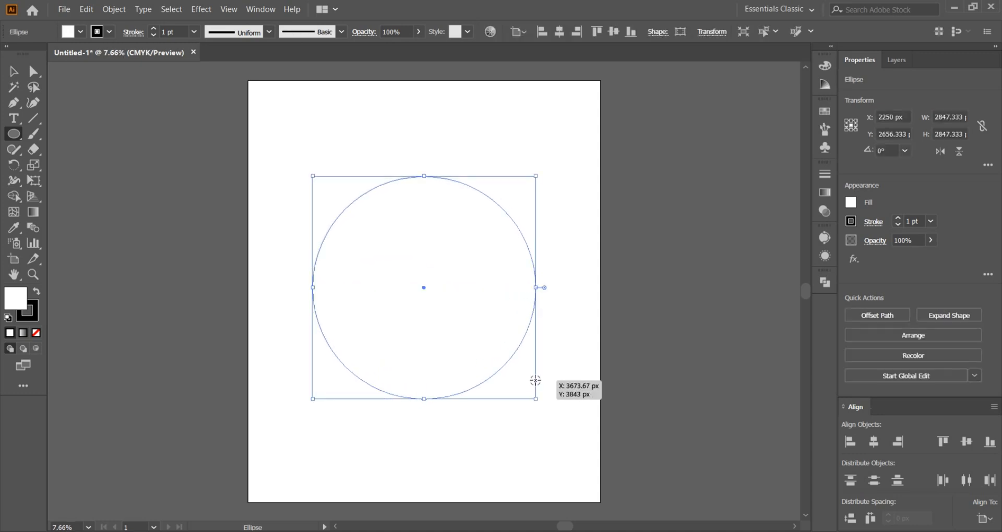
{"action": "left_click", "coordinate": [80, 33]}
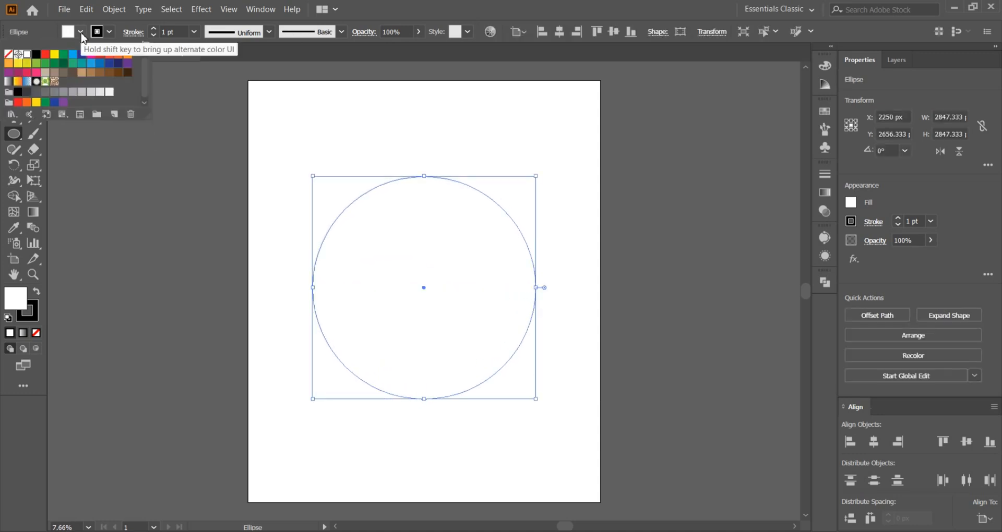
{"action": "left_click", "coordinate": [99, 65]}
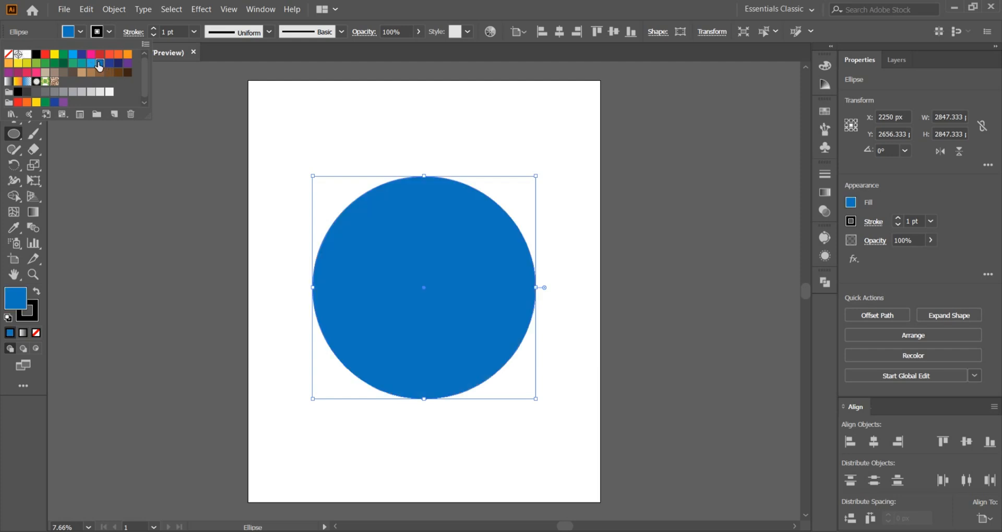
{"action": "left_click", "coordinate": [110, 32]}
{"action": "left_click", "coordinate": [7, 54]}
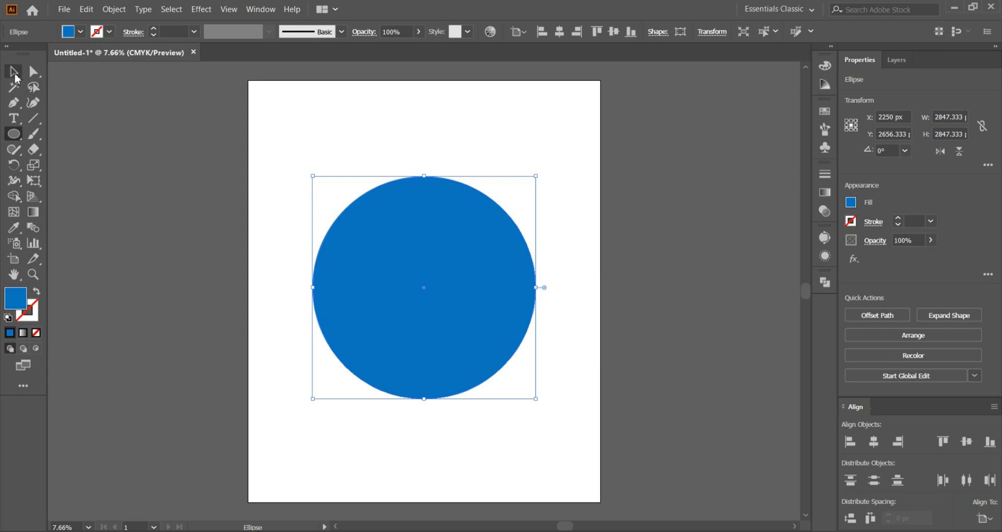
{"action": "left_click", "coordinate": [14, 73]}
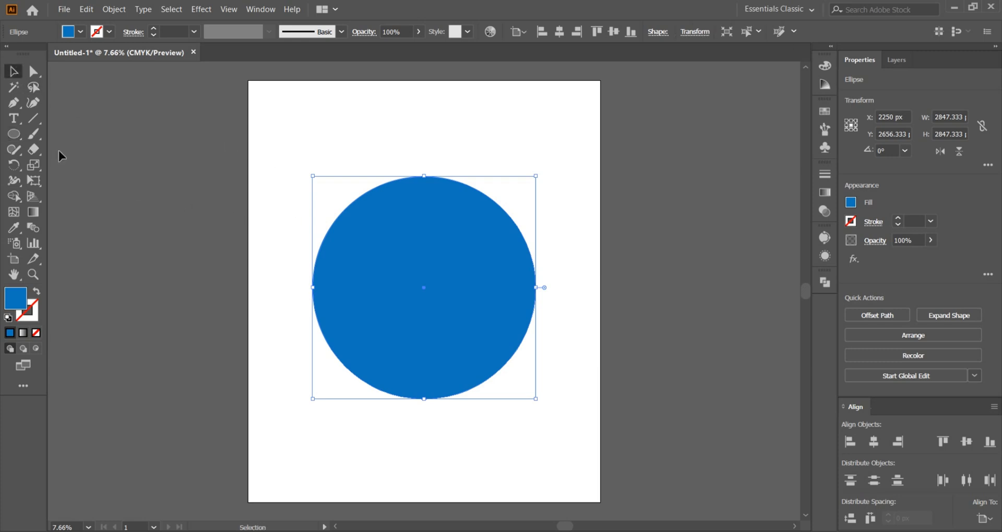
Choose the Type on a Path tool and expand Layer 1 to list the circle.
{"action": "left_click", "coordinate": [13, 121]}
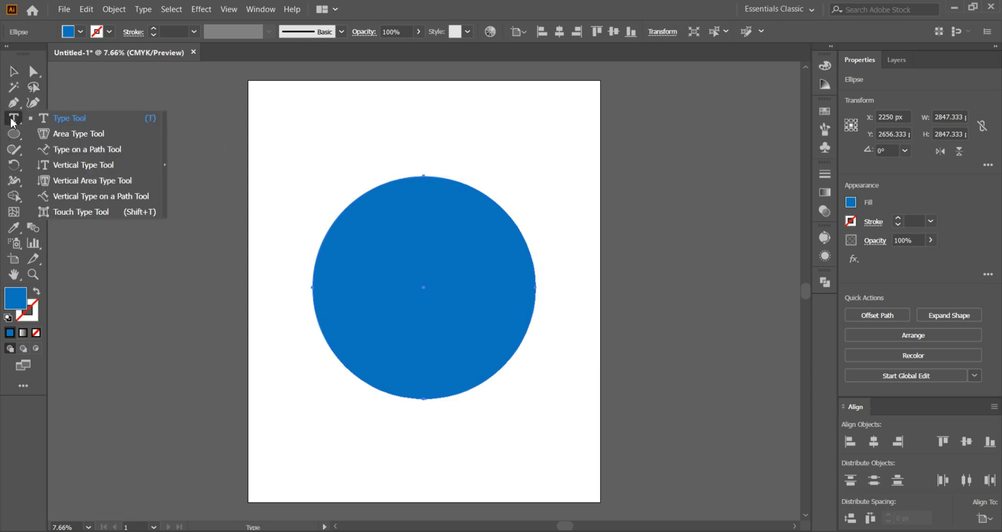
{"action": "left_click", "coordinate": [84, 151]}
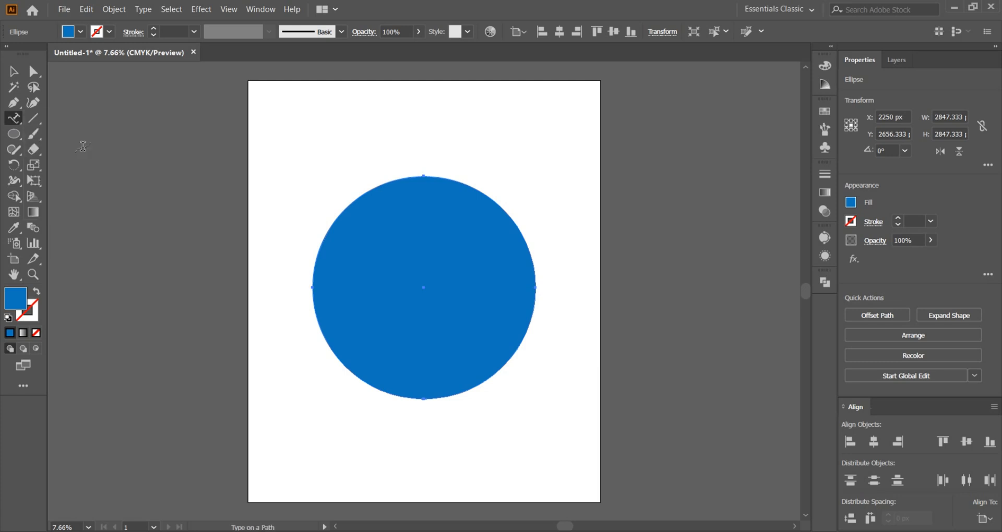
{"action": "left_click", "coordinate": [896, 60]}
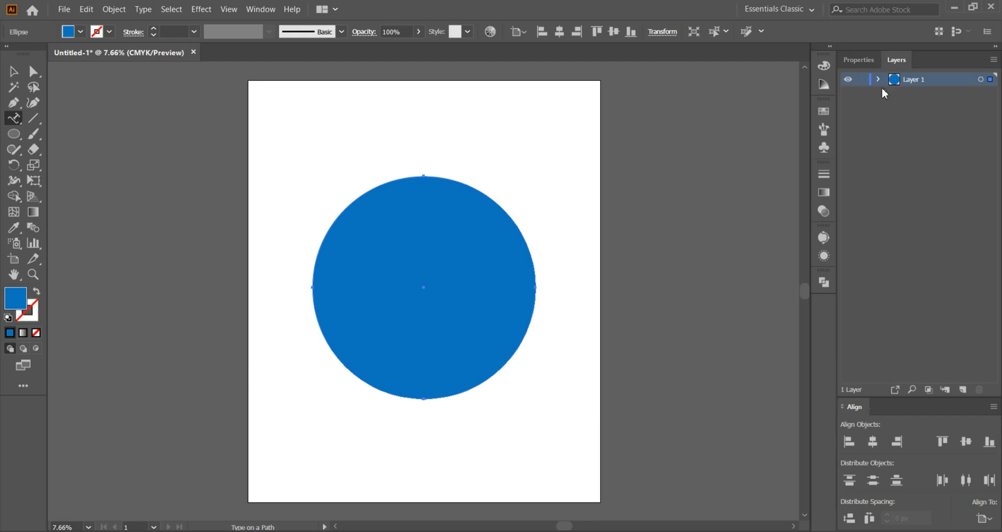
{"action": "left_click", "coordinate": [879, 80]}
{"action": "scroll", "coordinate": [369, 308], "scroll_direction": "up", "scroll_amount": 1}
{"action": "scroll", "coordinate": [421, 277], "scroll_direction": "up", "scroll_amount": 1}
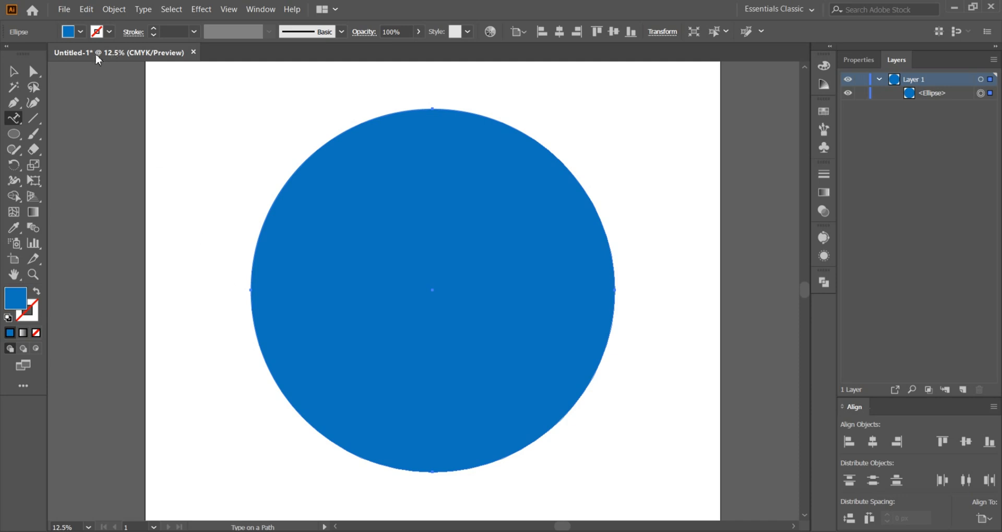
Try a red fill on the circle, then settle on a medium brown fill.
{"action": "left_click", "coordinate": [79, 32]}
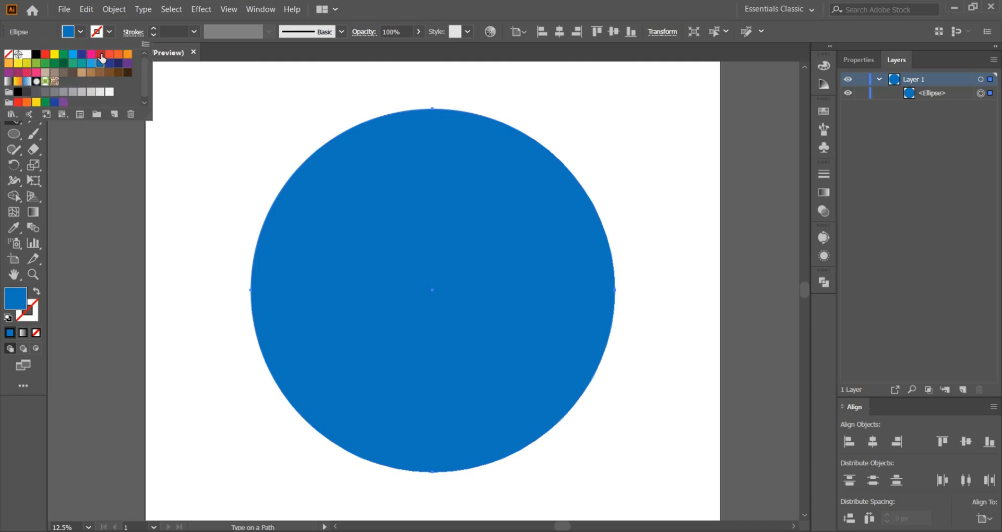
{"action": "left_click", "coordinate": [100, 54]}
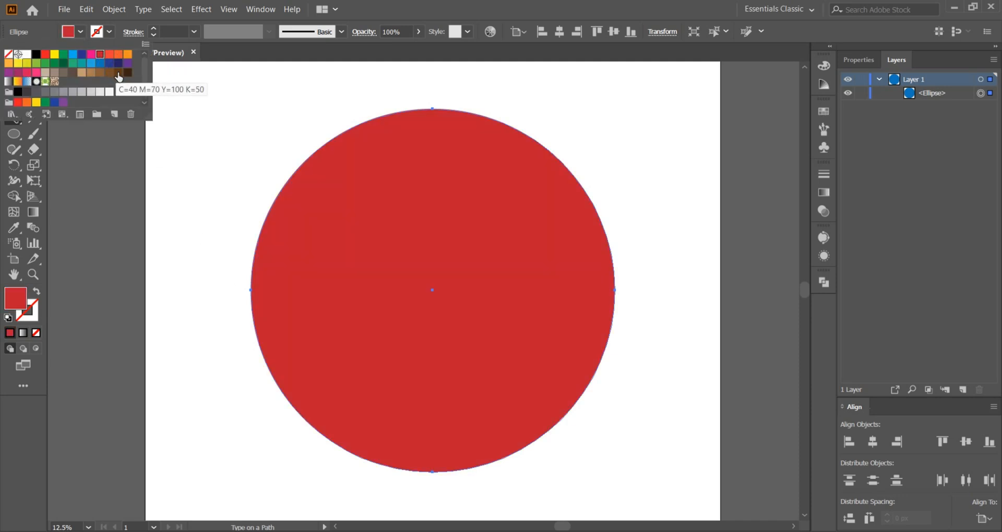
{"action": "left_click", "coordinate": [117, 72]}
{"action": "left_click", "coordinate": [107, 76]}
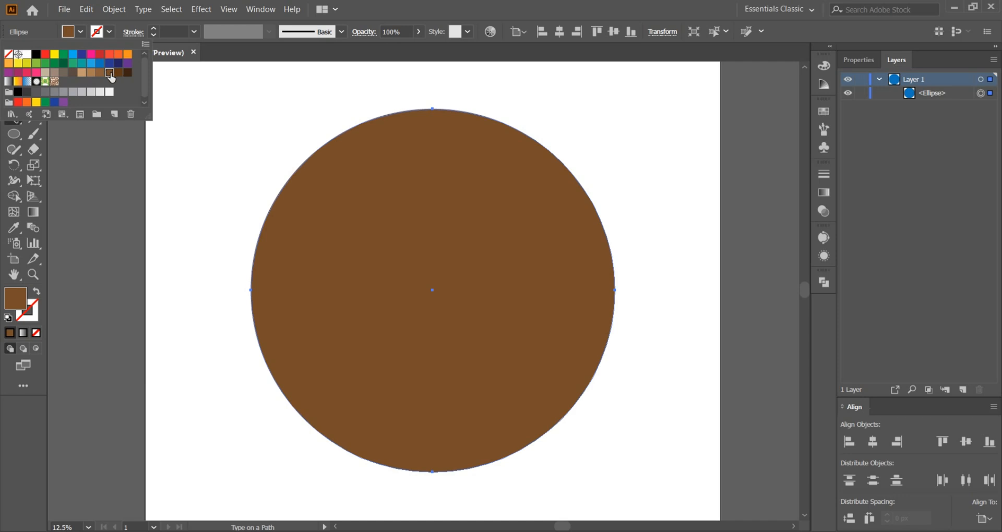
{"action": "left_click", "coordinate": [384, 3]}
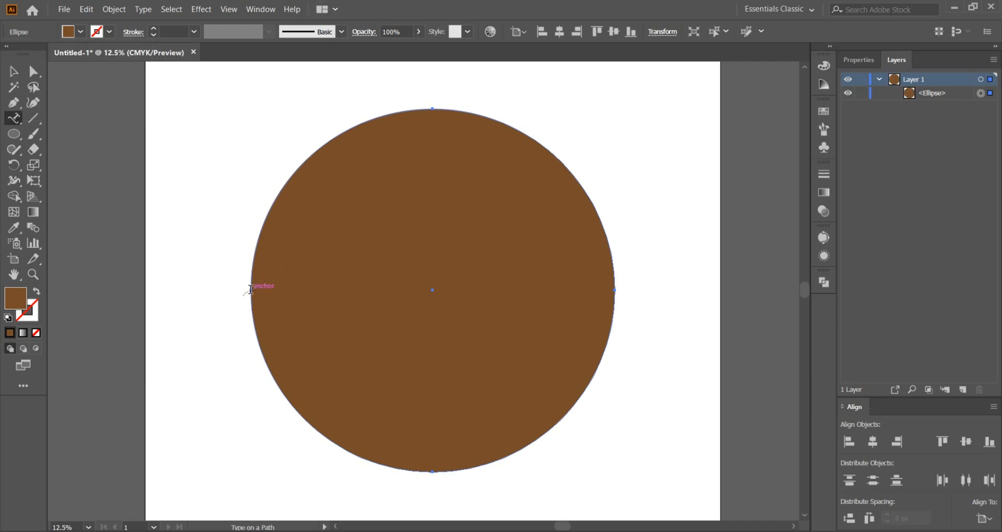
Swap the circle's fill and stroke so only the brown outline remains, and set the stroke weight to 30 pt.
{"action": "left_click", "coordinate": [36, 292]}
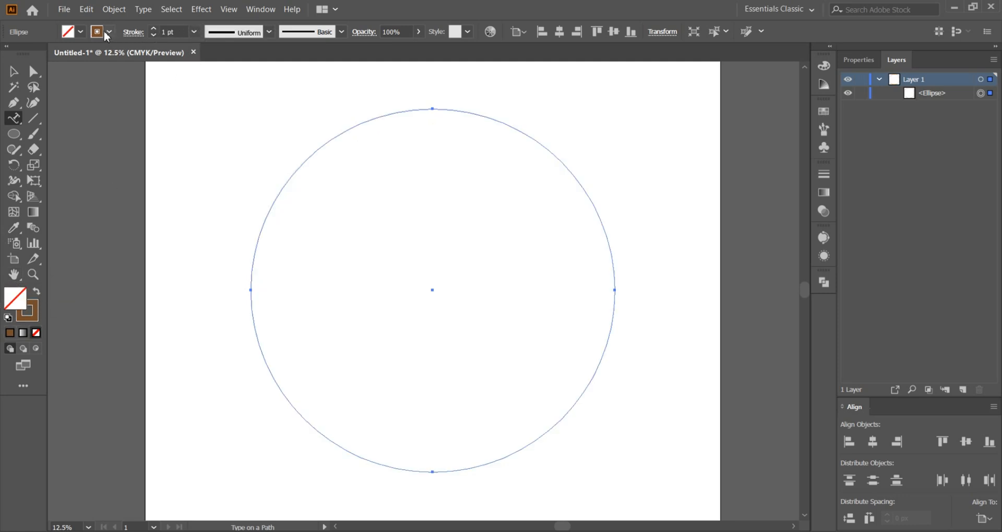
{"action": "left_click", "coordinate": [174, 31]}
{"action": "key", "text": "shift+Up"}
{"action": "key", "text": "shift+Up"}
{"action": "key", "text": "shift+Up"}
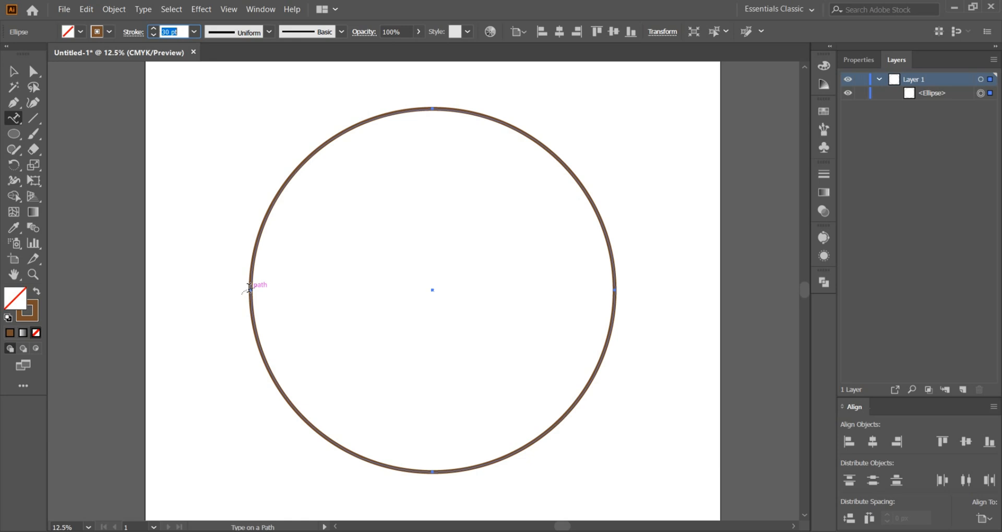
Turn the circle into a type path starting at its leftmost point and set the placeholder text's font size to 400 pt.
{"action": "left_click", "coordinate": [250, 287]}
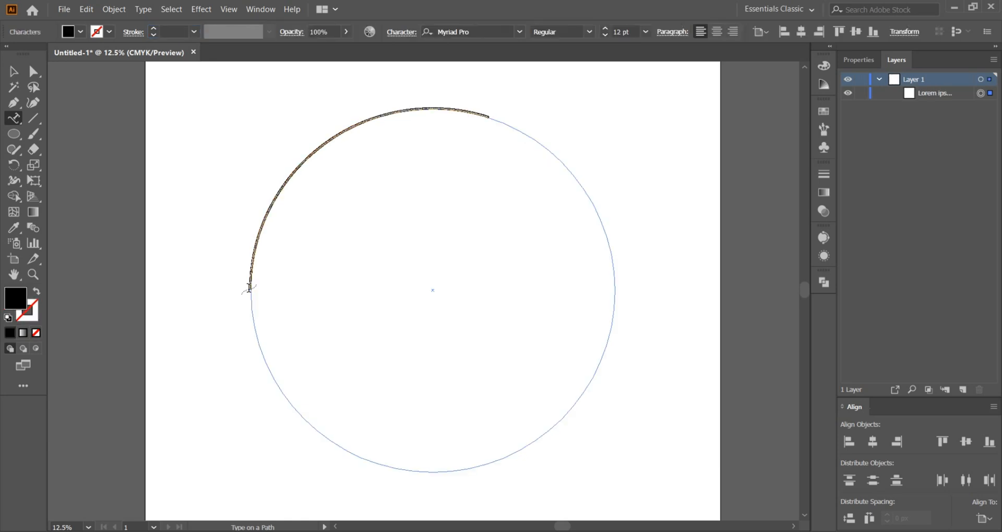
{"action": "left_click", "coordinate": [645, 33]}
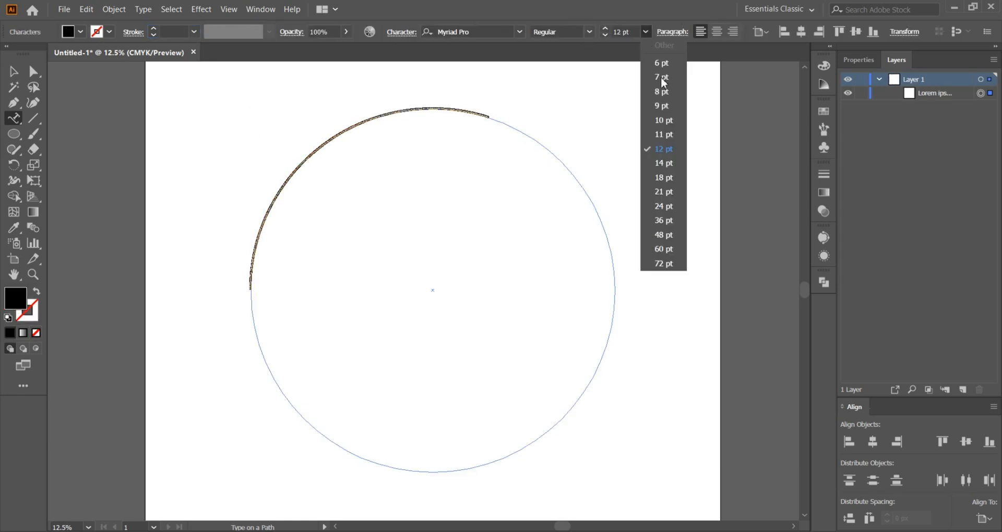
{"action": "left_click", "coordinate": [670, 255]}
{"action": "left_click", "coordinate": [633, 33]}
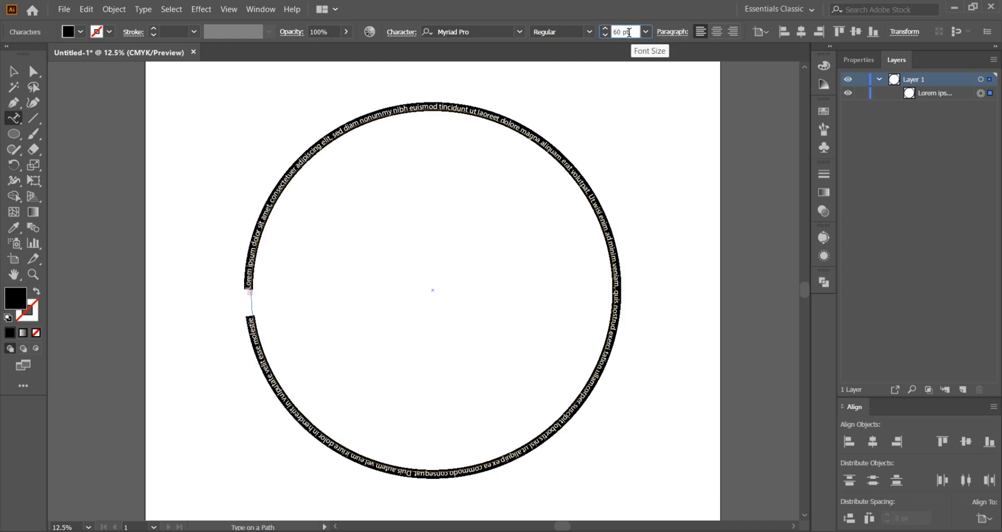
{"action": "type", "text": "200"}
{"action": "key", "text": "Return"}
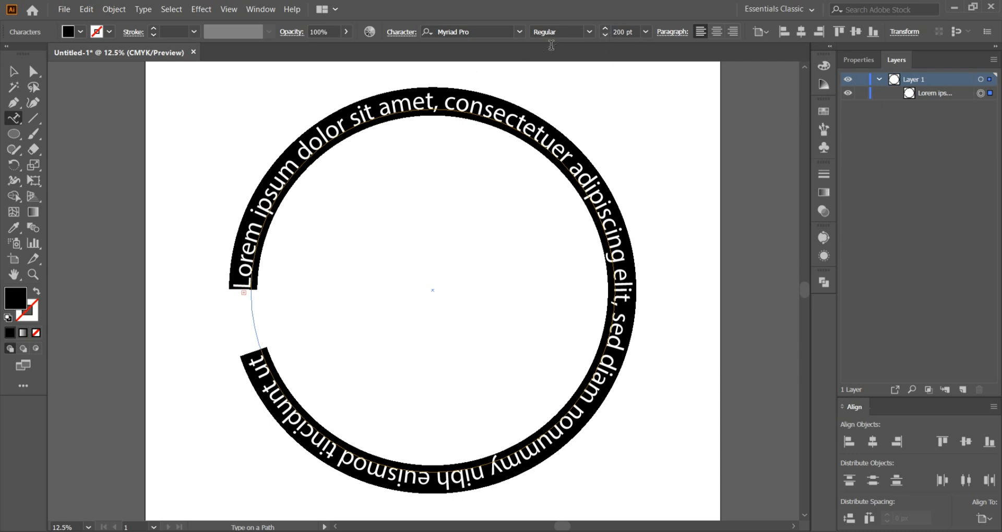
{"action": "left_click", "coordinate": [635, 32]}
{"action": "left_click_drag", "start_coordinate": [635, 31], "coordinate": [592, 32]}
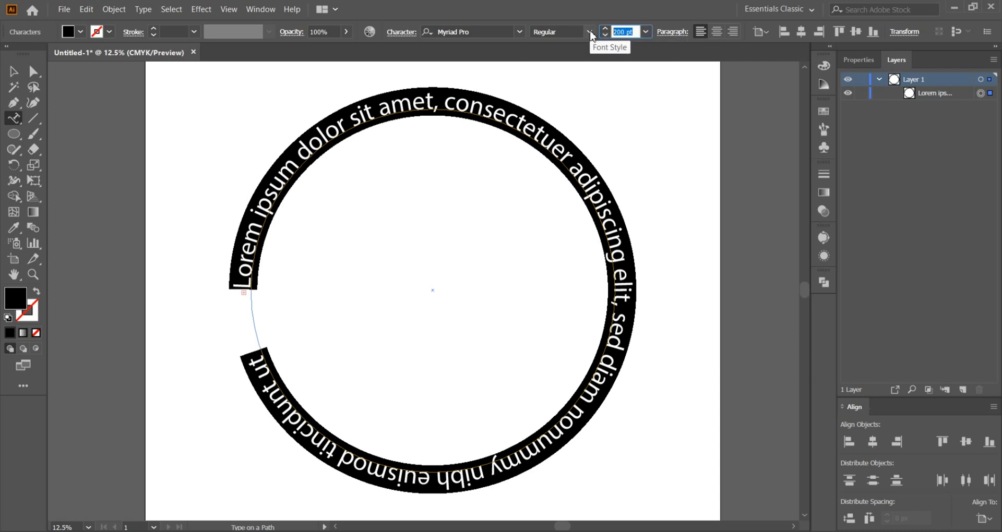
{"action": "type", "text": "400"}
{"action": "key", "text": "Return"}
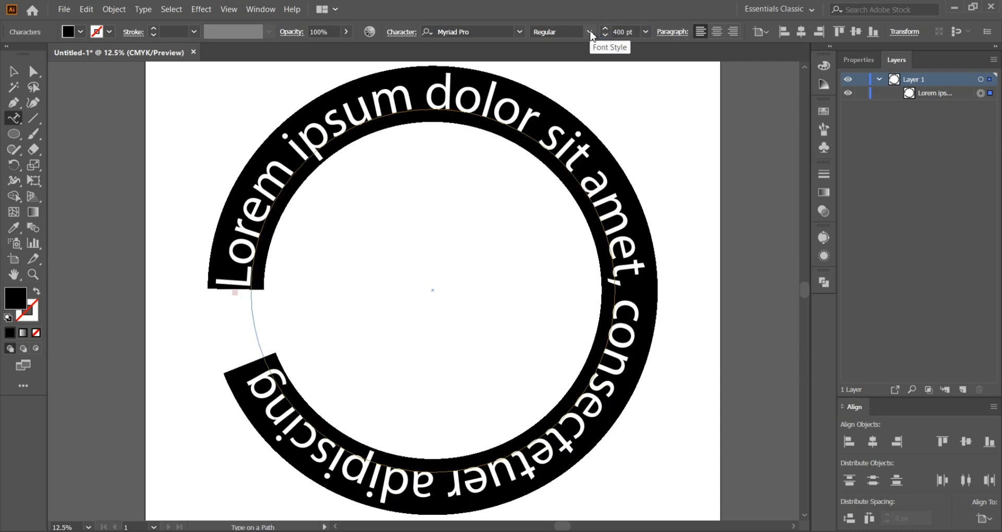
Replace the placeholder text on the circle with "BEST MAMA EVER" in capitals.
{"action": "key", "text": "Caps_Lock"}
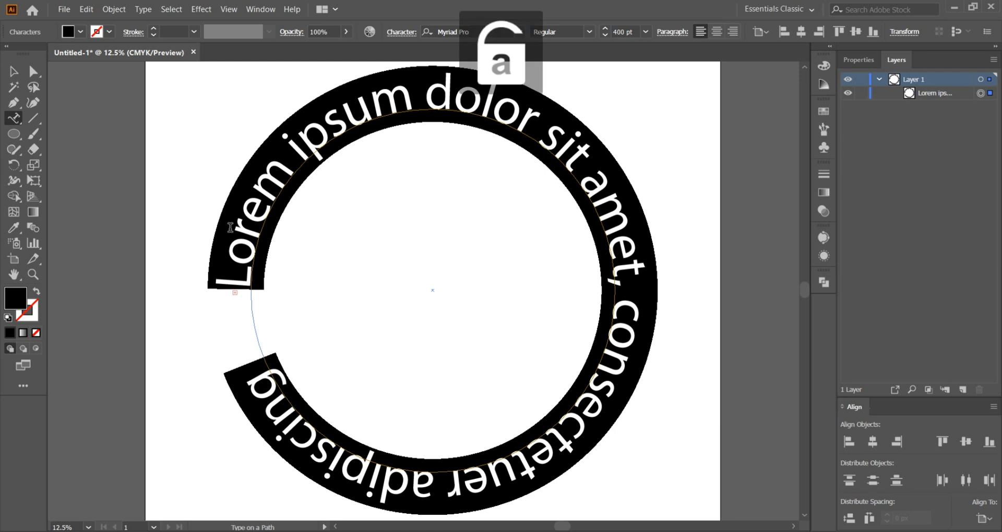
{"action": "key", "text": "Caps_Lock"}
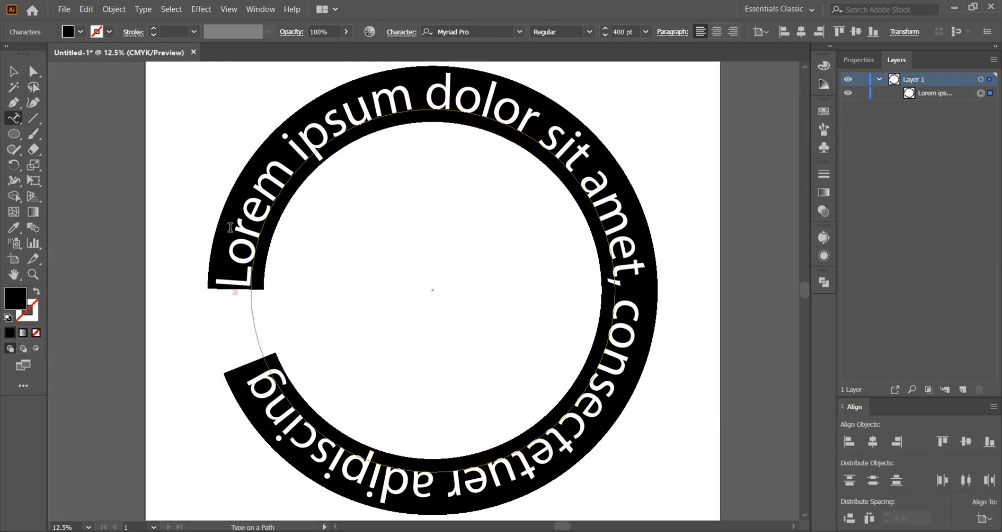
{"action": "type", "text": "BES"}
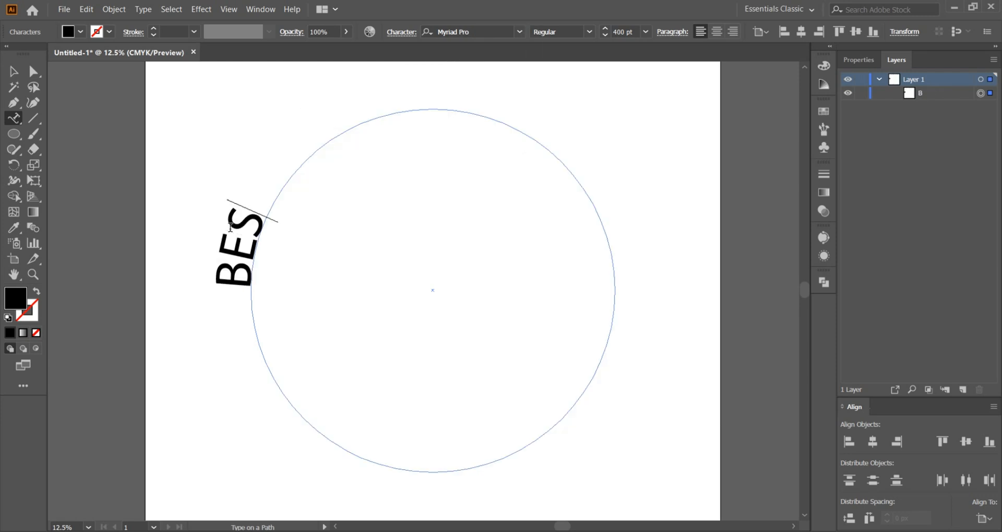
{"action": "type", "text": "T MAMA"}
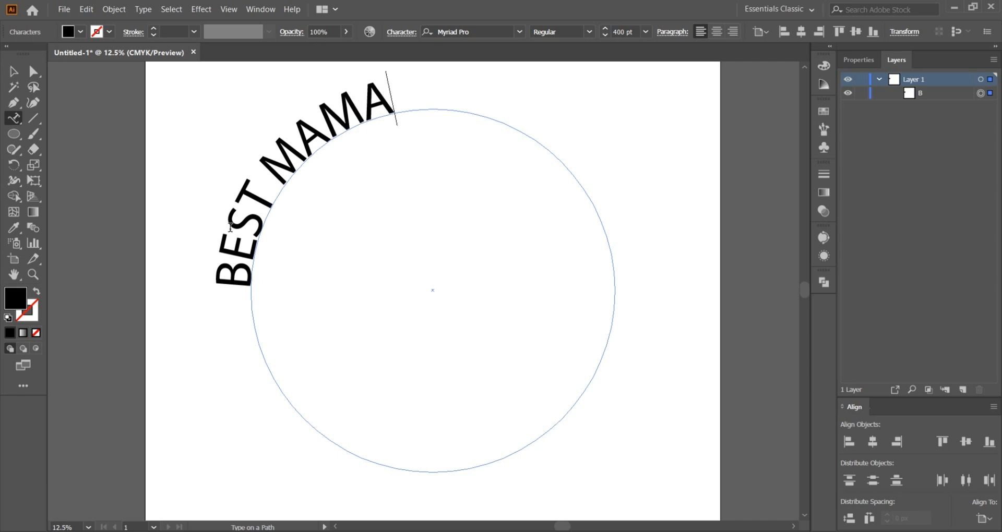
{"action": "type", "text": " EVER"}
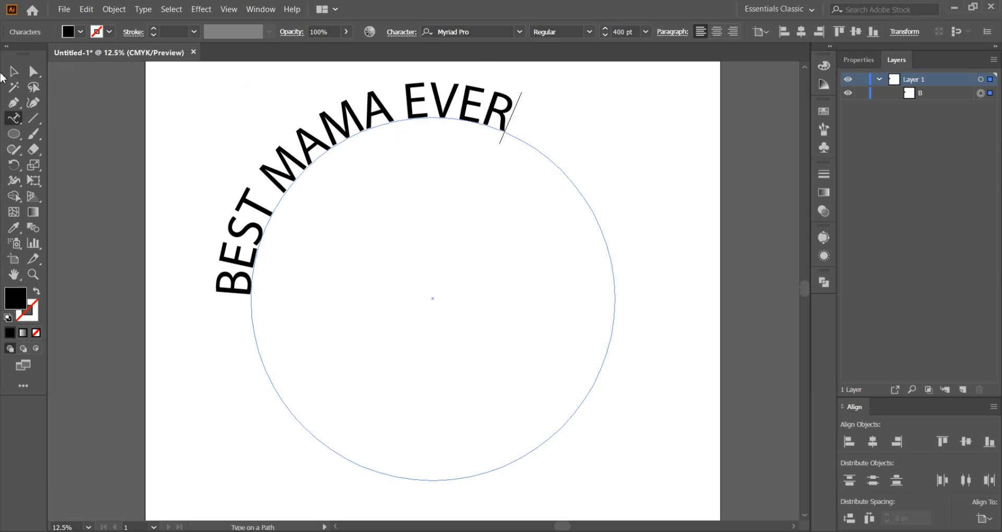
Change the font of the whole "BEST MAMA EVER" text to Impact and finish text editing with the type object selected.
{"action": "key", "text": "ctrl+a"}
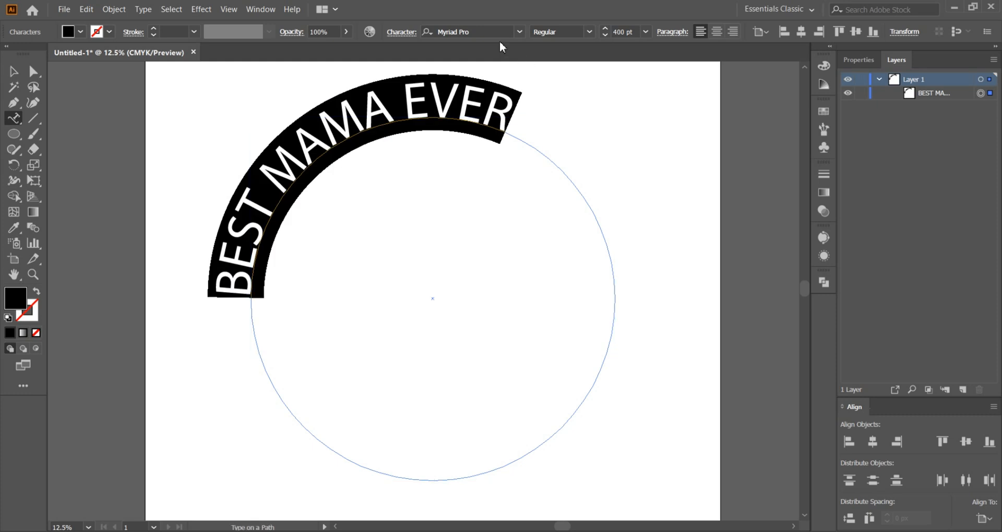
{"action": "left_click", "coordinate": [499, 30]}
{"action": "type", "text": "IMP"}
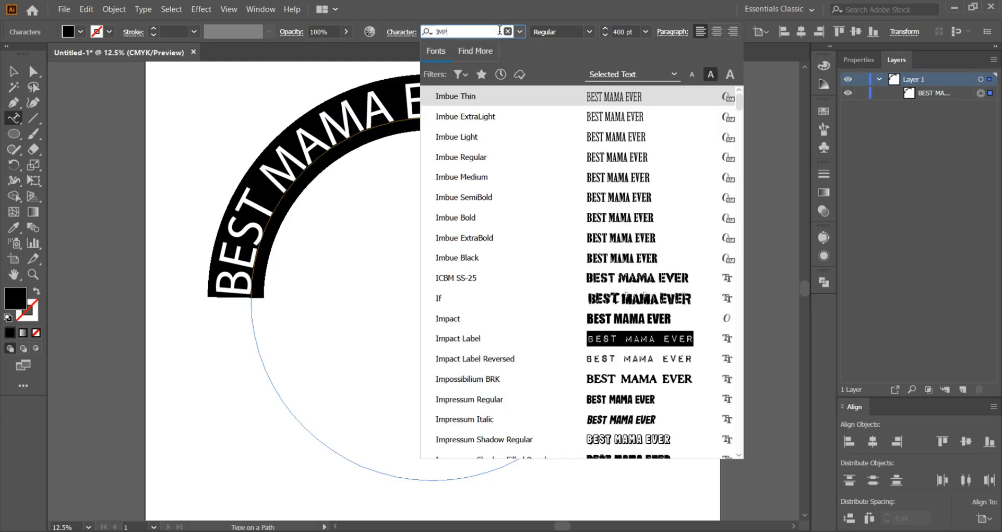
{"action": "type", "text": "ACT"}
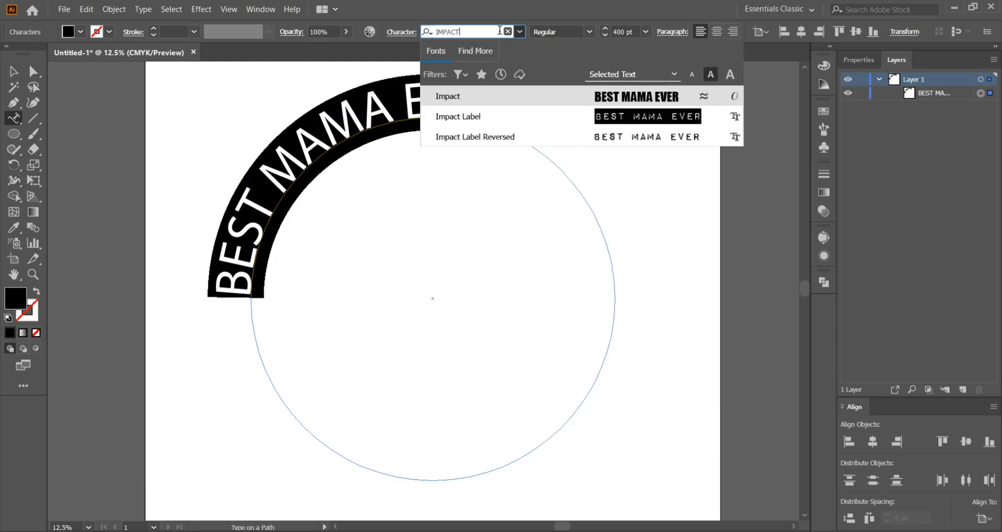
{"action": "left_click", "coordinate": [536, 96]}
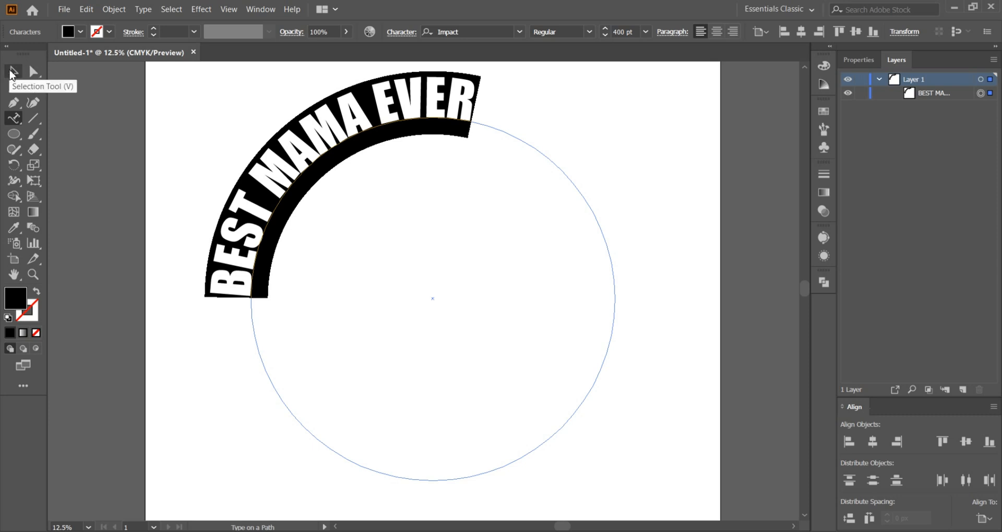
{"action": "left_click", "coordinate": [12, 73]}
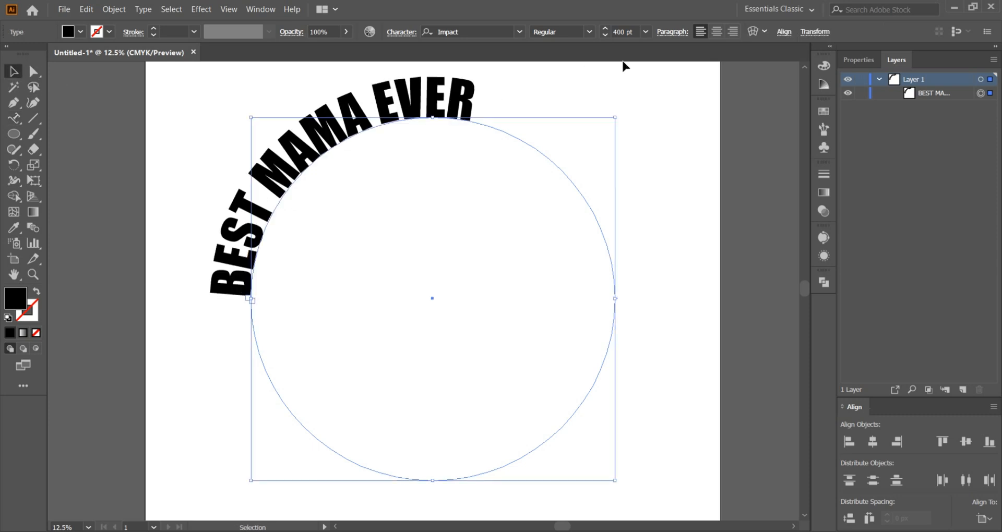
Try a font size of 410 pt for the circular text and examine where it starts on the path.
{"action": "left_click", "coordinate": [855, 60]}
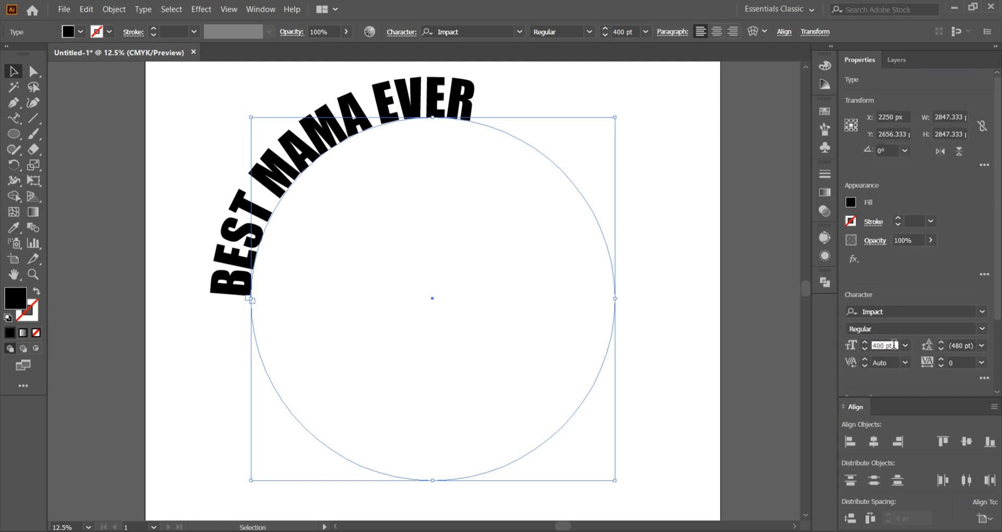
{"action": "key", "text": "shift+Up"}
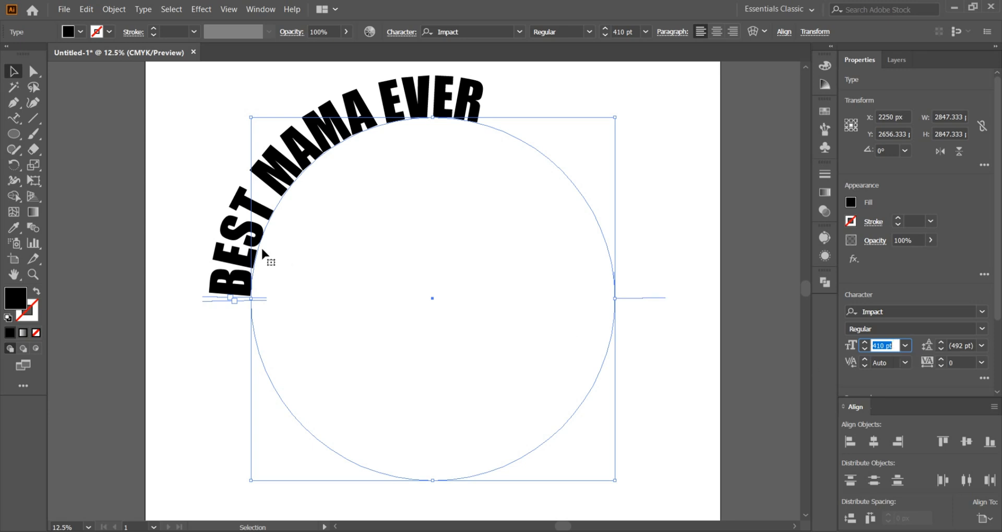
{"action": "scroll", "coordinate": [214, 298], "scroll_direction": "up", "scroll_amount": 2}
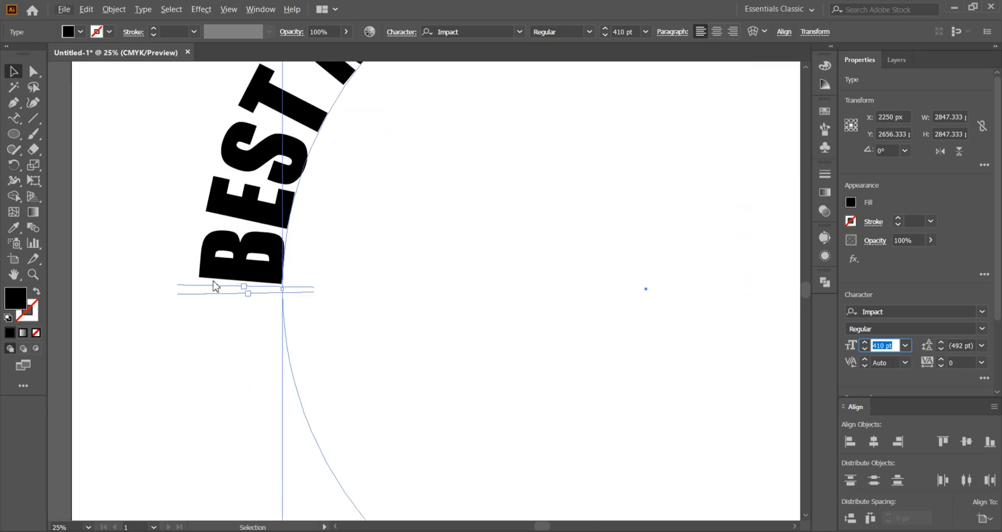
{"action": "scroll", "coordinate": [214, 295], "scroll_direction": "down", "scroll_amount": 3}
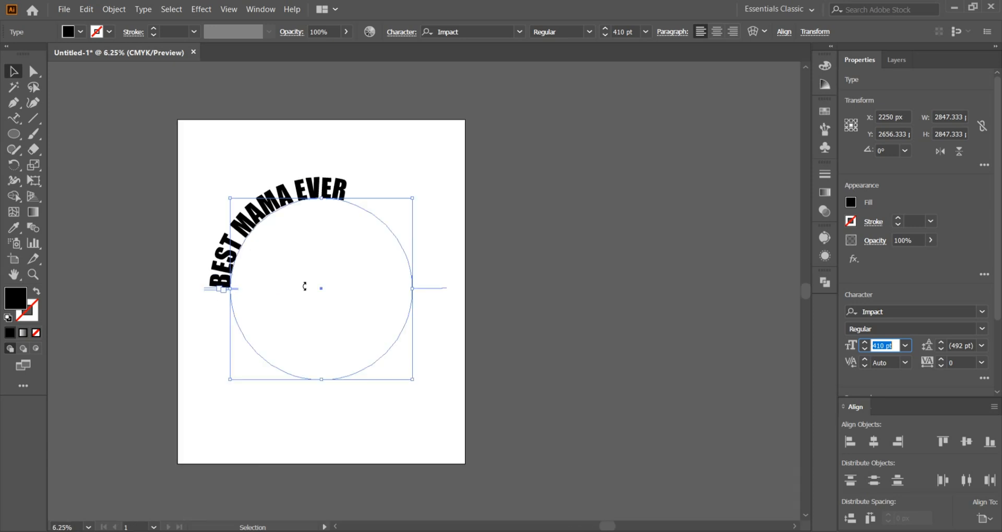
{"action": "scroll", "coordinate": [280, 314], "scroll_direction": "up", "scroll_amount": 1}
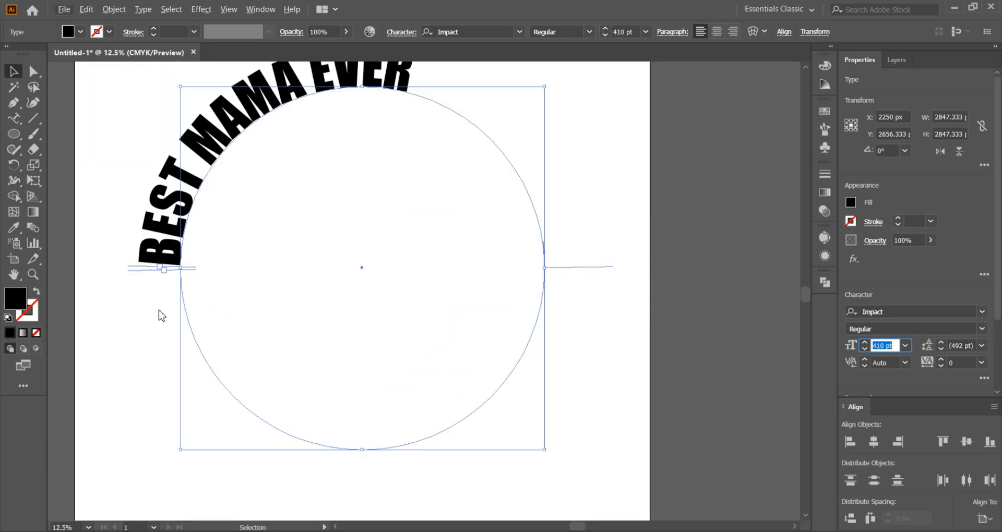
{"action": "scroll", "coordinate": [143, 288], "scroll_direction": "up", "scroll_amount": 1}
{"action": "scroll", "coordinate": [142, 288], "scroll_direction": "up", "scroll_amount": 1}
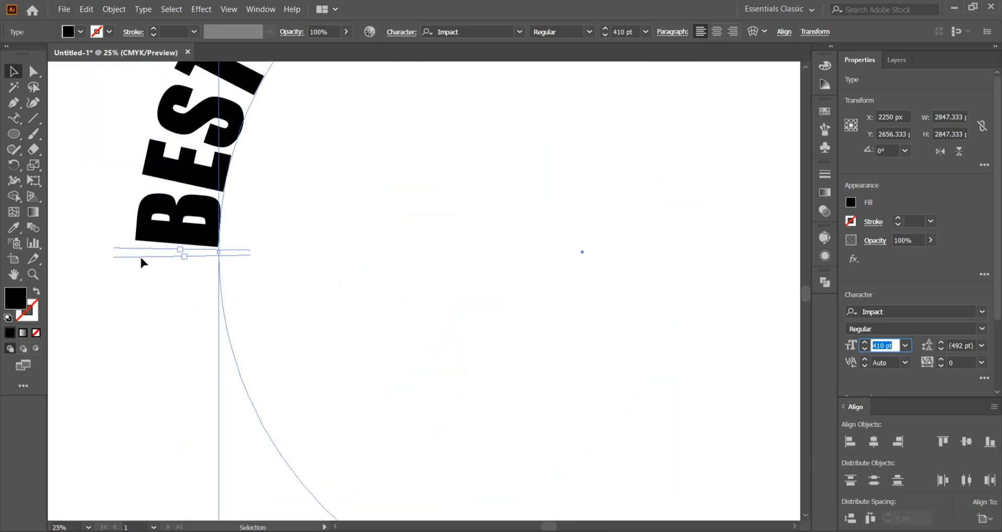
{"action": "scroll", "coordinate": [139, 258], "scroll_direction": "down", "scroll_amount": 1}
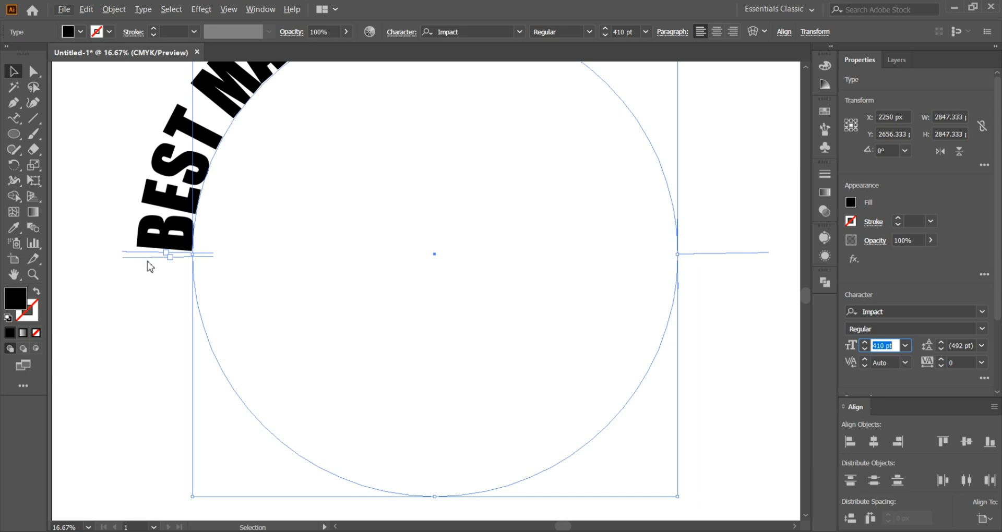
{"action": "scroll", "coordinate": [147, 264], "scroll_direction": "up", "scroll_amount": 1}
{"action": "key", "text": "space"}
{"action": "left_click_drag", "start_coordinate": [280, 288], "coordinate": [194, 275]}
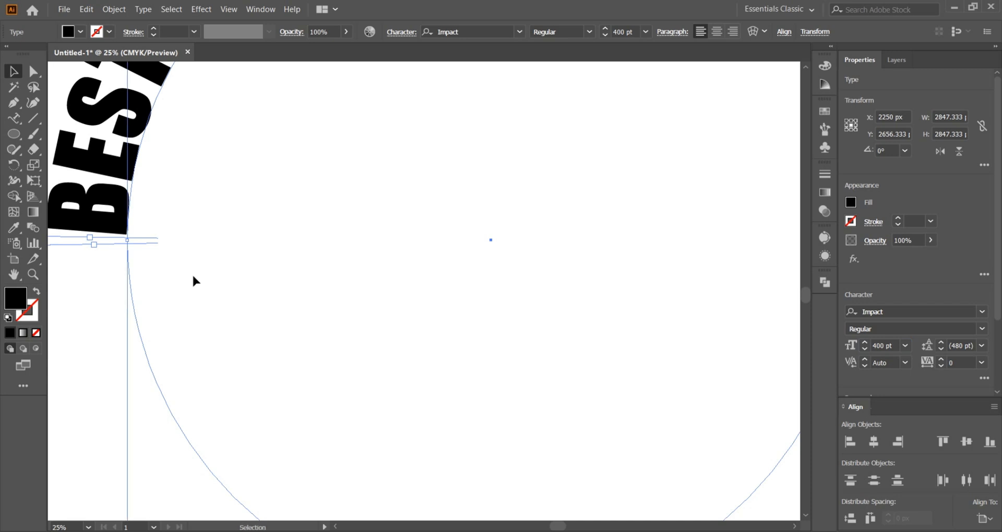
{"action": "scroll", "coordinate": [193, 277], "scroll_direction": "down", "scroll_amount": 1}
Set the font size of the circular "BEST MAMA EVER" text to 430 pt.
{"action": "left_click", "coordinate": [886, 345]}
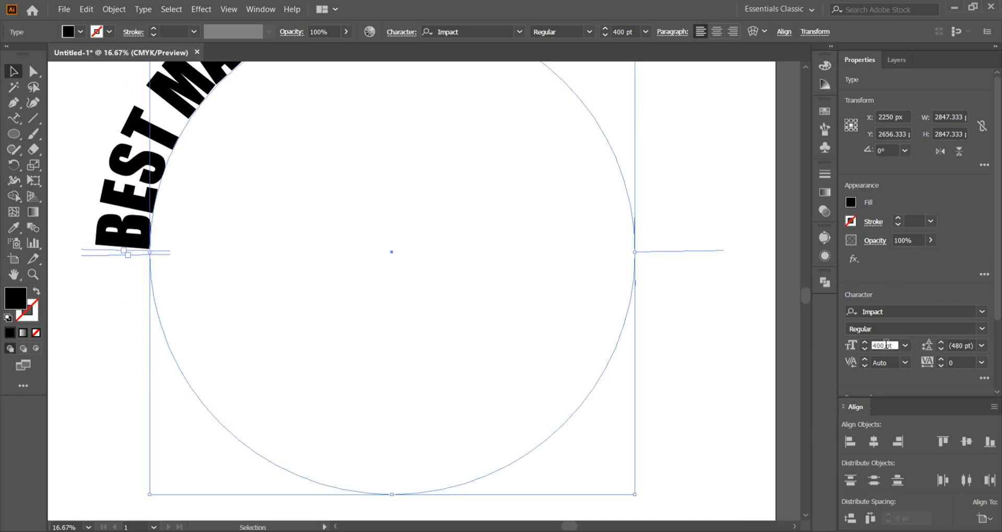
{"action": "key", "text": "shift+Up"}
{"action": "key", "text": "shift+Up"}
{"action": "key", "text": "shift+Up"}
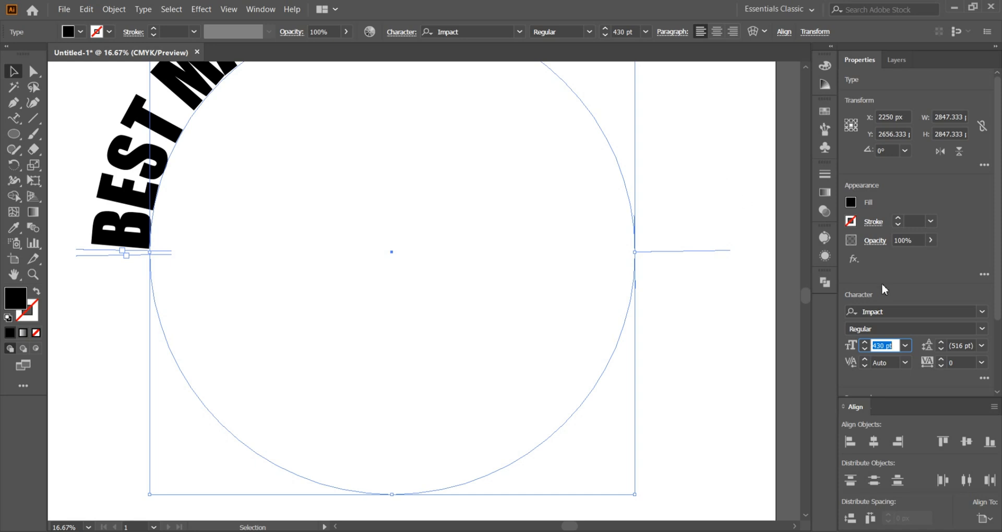
Move the type path's end bracket over the upper half of the circle to its rightmost point, opposite the start bracket.
{"action": "left_click", "coordinate": [834, 299]}
{"action": "left_click_drag", "start_coordinate": [86, 253], "coordinate": [512, 95]}
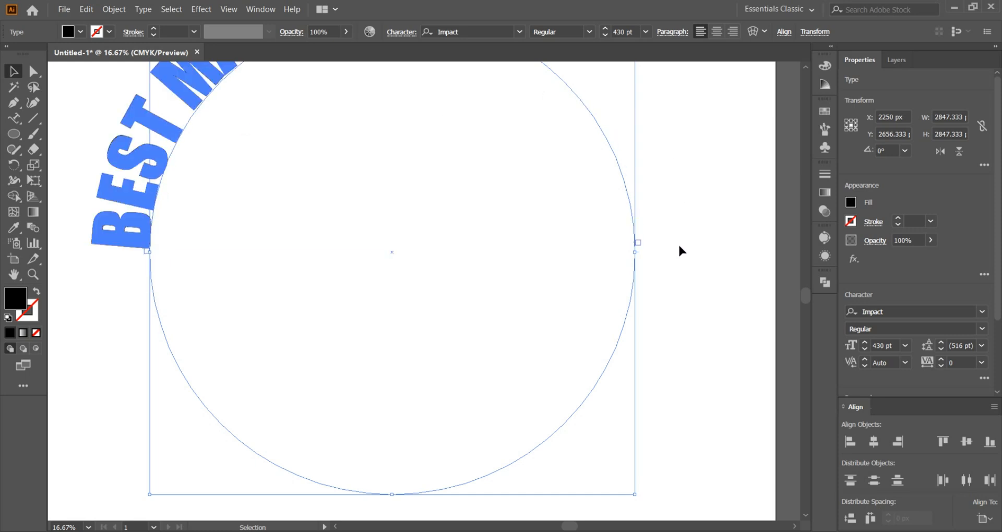
{"action": "left_click_drag", "start_coordinate": [679, 246], "coordinate": [680, 252]}
{"action": "scroll", "coordinate": [678, 248], "scroll_direction": "down", "scroll_amount": 2, "text": "alt"}
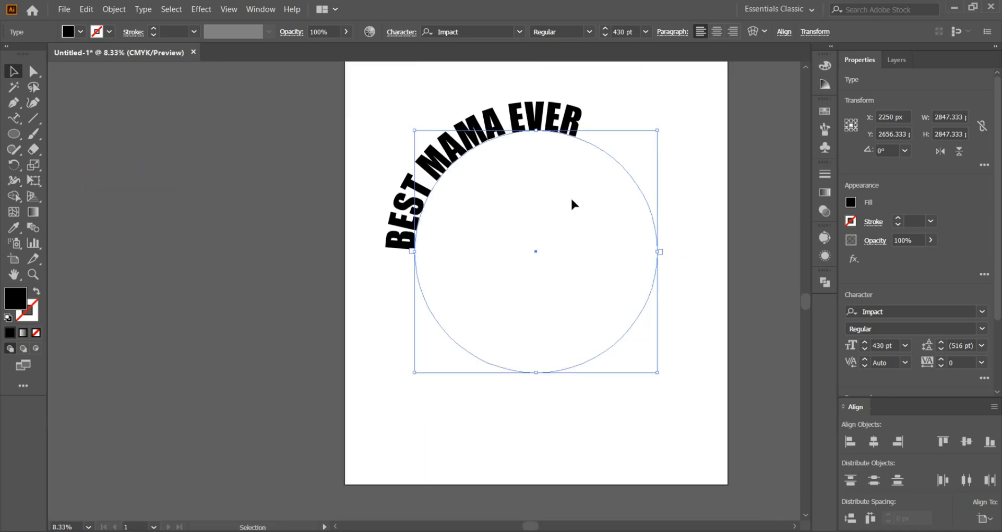
{"action": "scroll", "coordinate": [663, 157], "scroll_direction": "up", "scroll_amount": 1, "text": "alt"}
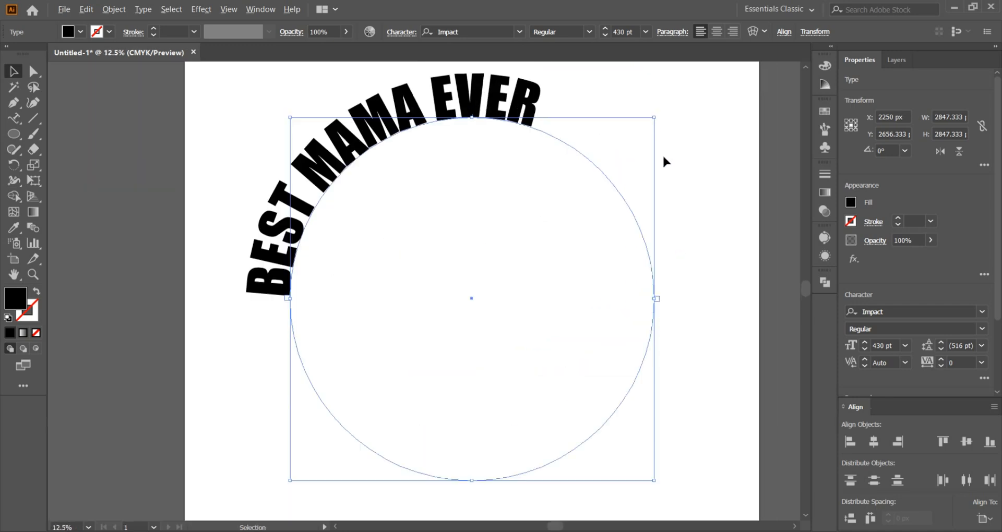
Center-align the text so it sits over the top of the circle, and have the type object selected.
{"action": "left_click", "coordinate": [718, 33]}
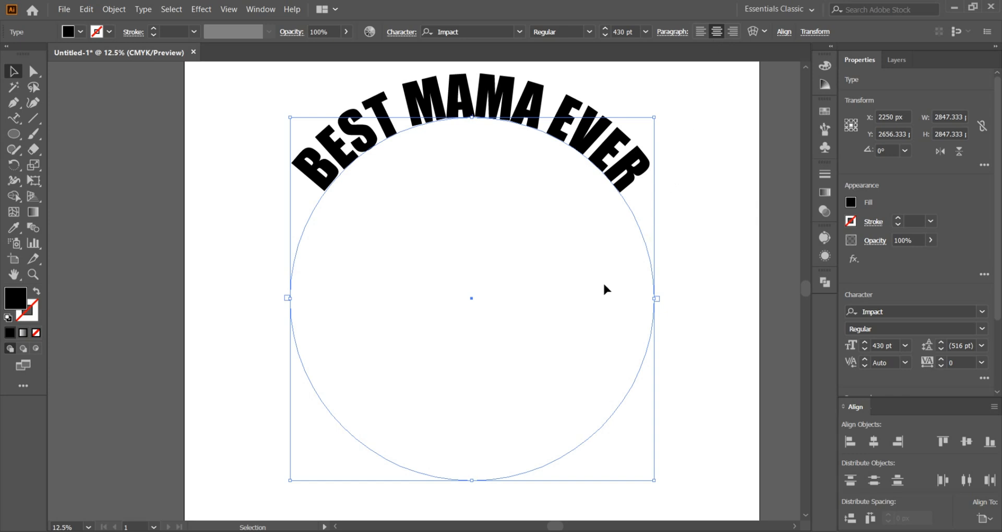
{"action": "left_click", "coordinate": [721, 184]}
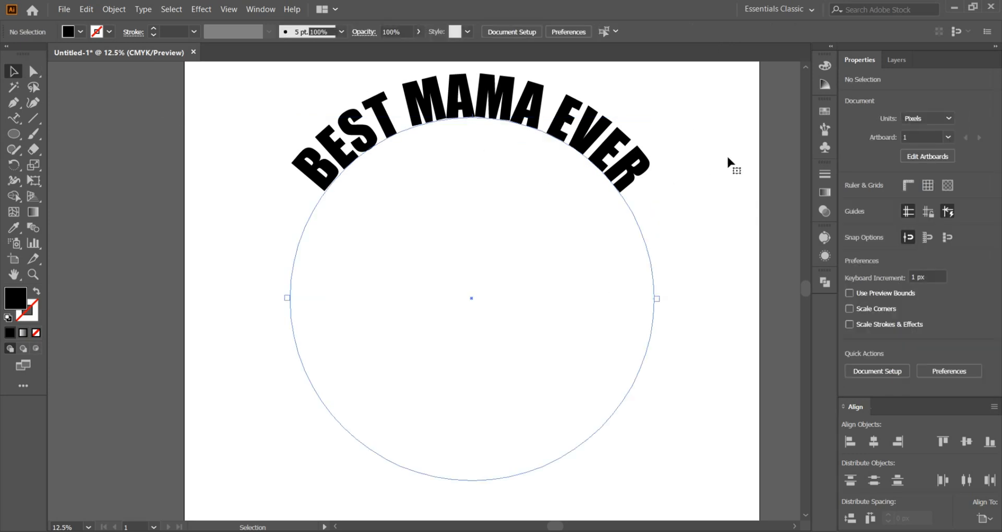
{"action": "left_click", "coordinate": [673, 178], "text": "ctrl+alt"}
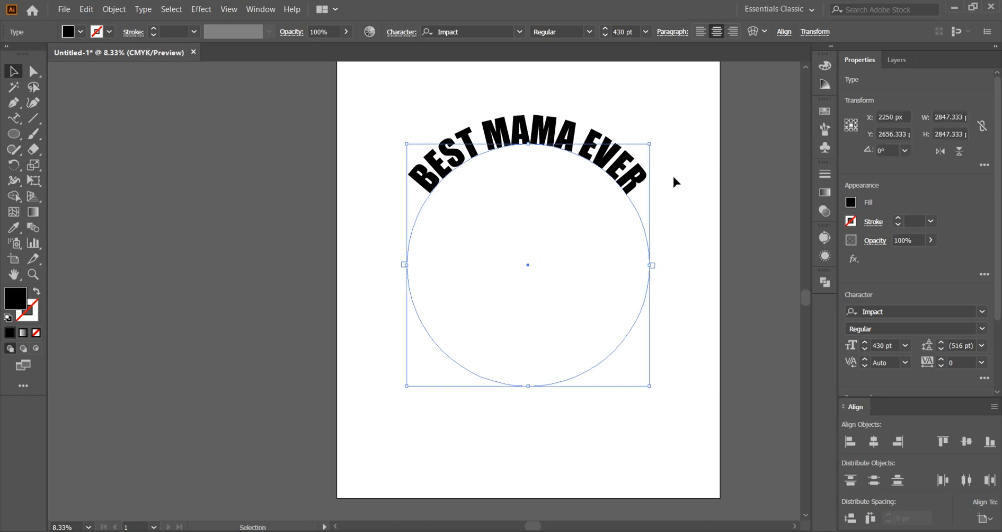
{"action": "scroll", "coordinate": [678, 171], "scroll_direction": "up", "scroll_amount": 1}
{"action": "left_click_drag", "start_coordinate": [678, 173], "coordinate": [647, 171]}
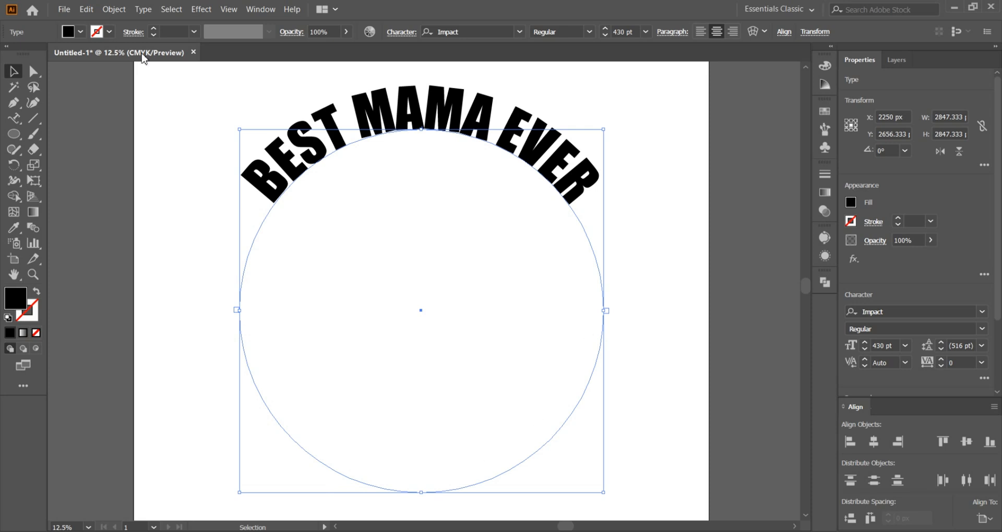
Copy the circular text object, paste the duplicate directly behind the original, and show the layers list.
{"action": "left_click", "coordinate": [93, 11]}
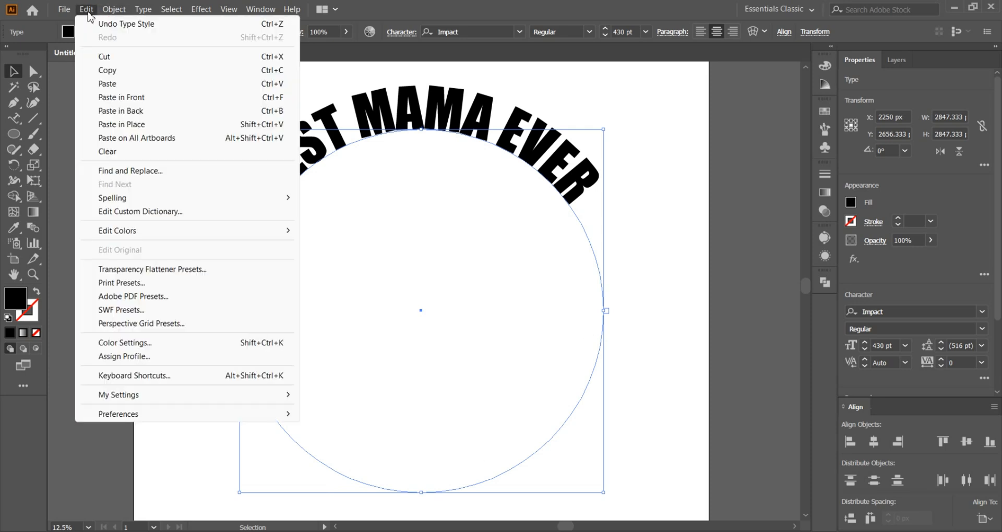
{"action": "left_click", "coordinate": [103, 72]}
{"action": "left_click", "coordinate": [87, 10]}
{"action": "left_click", "coordinate": [121, 111]}
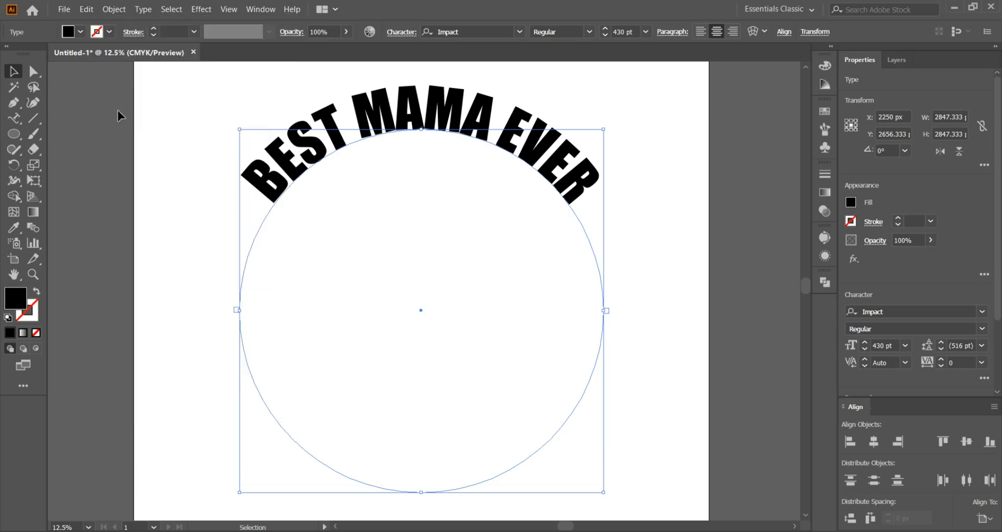
{"action": "left_click", "coordinate": [890, 60]}
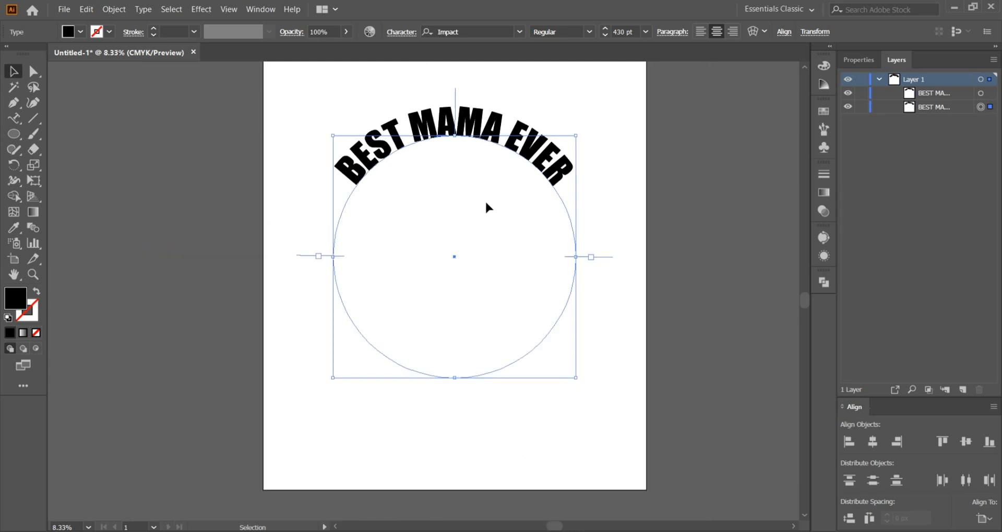
Enlarge the duplicate proportionally from its centre until its circle touches the tops of the original letters.
{"action": "scroll", "coordinate": [483, 221], "scroll_direction": "up", "scroll_amount": 1}
{"action": "scroll", "coordinate": [464, 173], "scroll_direction": "up", "scroll_amount": 1}
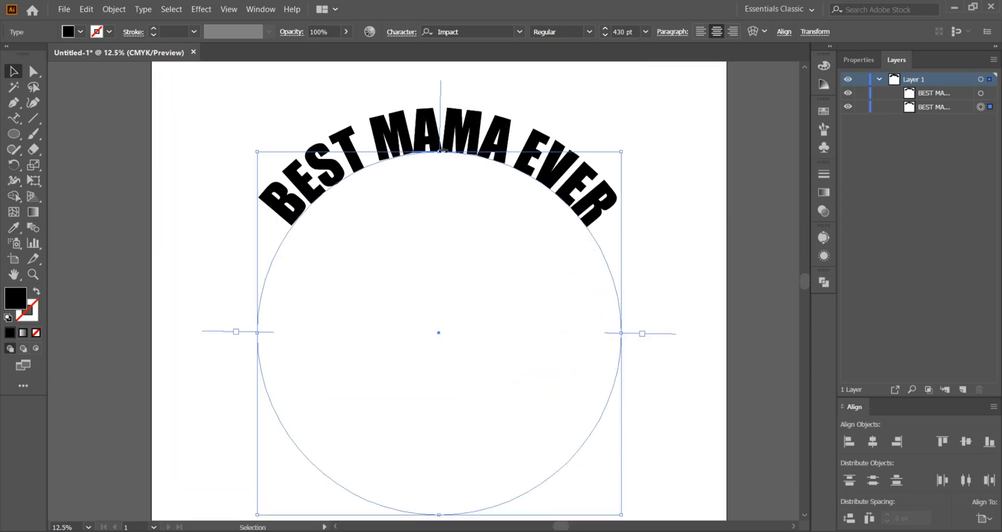
{"action": "left_click_drag", "start_coordinate": [442, 151], "coordinate": [454, 111]}
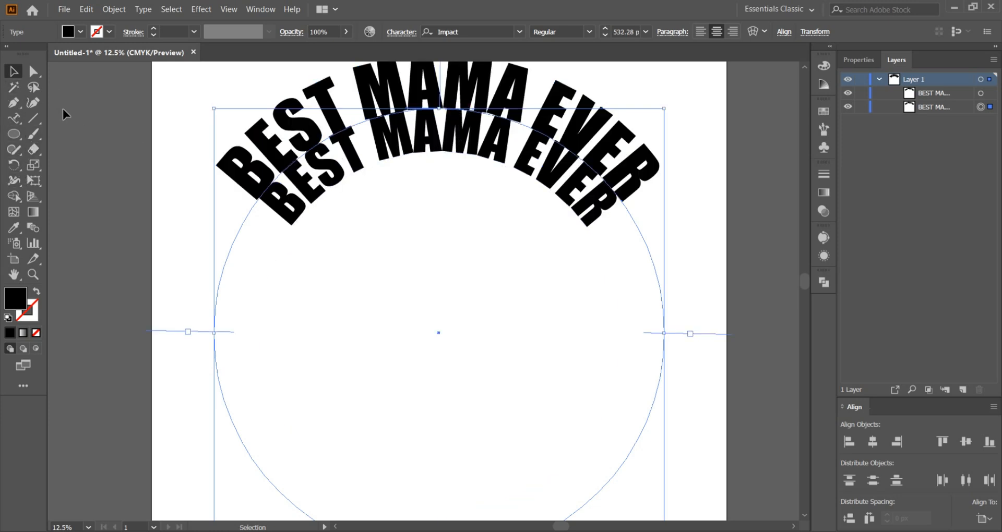
Sample the original lettering with the Eyedropper so the enlarged duplicate's text matches its size, and return to the Selection tool.
{"action": "left_click", "coordinate": [14, 227]}
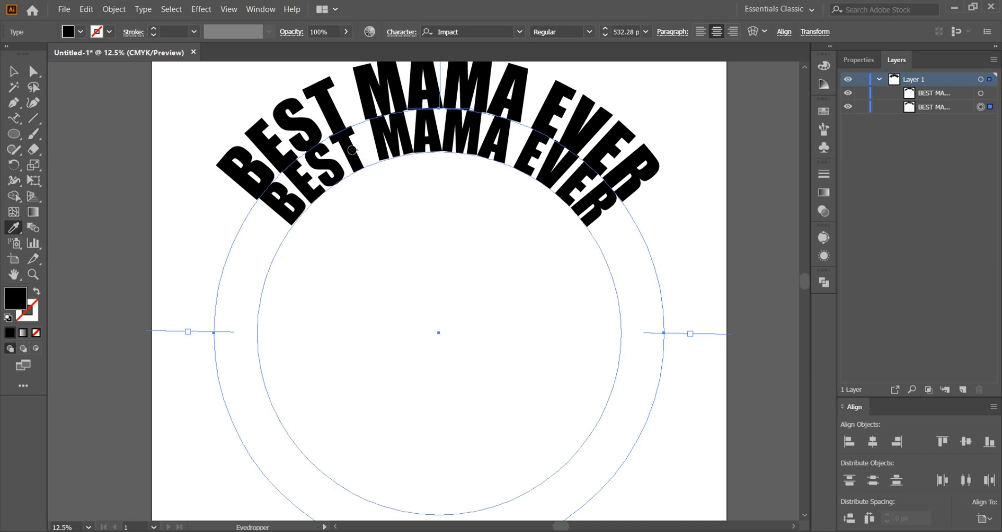
{"action": "left_click", "coordinate": [353, 150]}
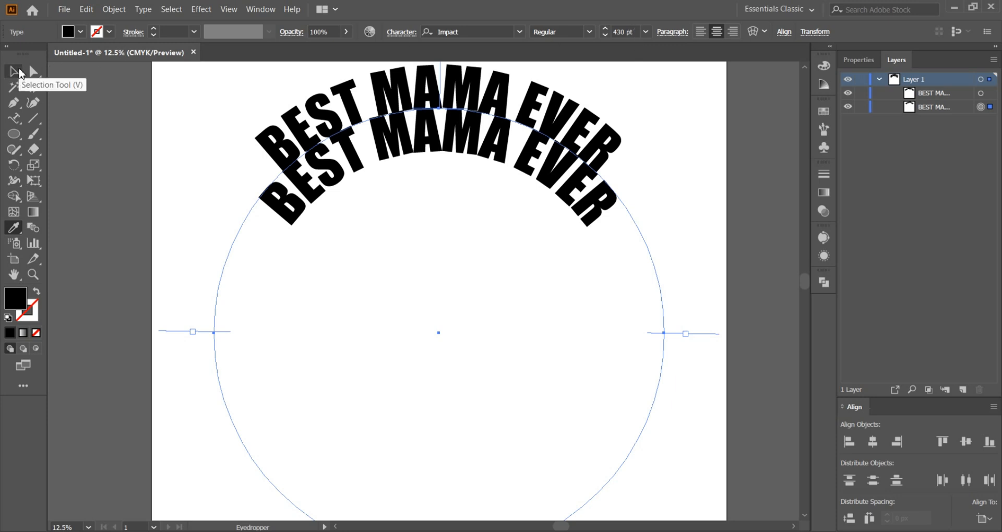
{"action": "left_click", "coordinate": [20, 73]}
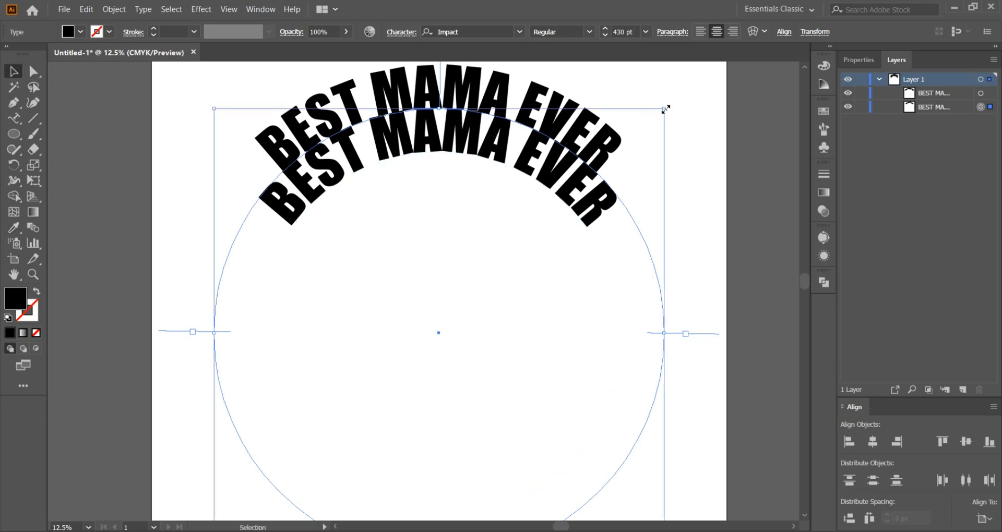
Rotate the enlarged duplicate 180 degrees so its text lies along the bottom of the circle.
{"action": "scroll", "coordinate": [665, 108], "scroll_direction": "down", "scroll_amount": 1}
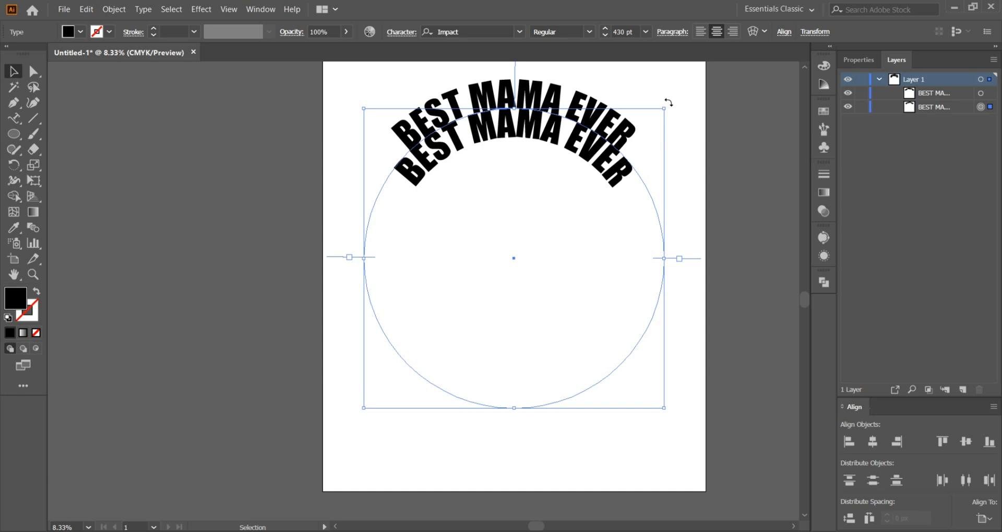
{"action": "left_click_drag", "start_coordinate": [669, 103], "coordinate": [379, 404]}
{"action": "left_click_drag", "start_coordinate": [481, 405], "coordinate": [480, 405]}
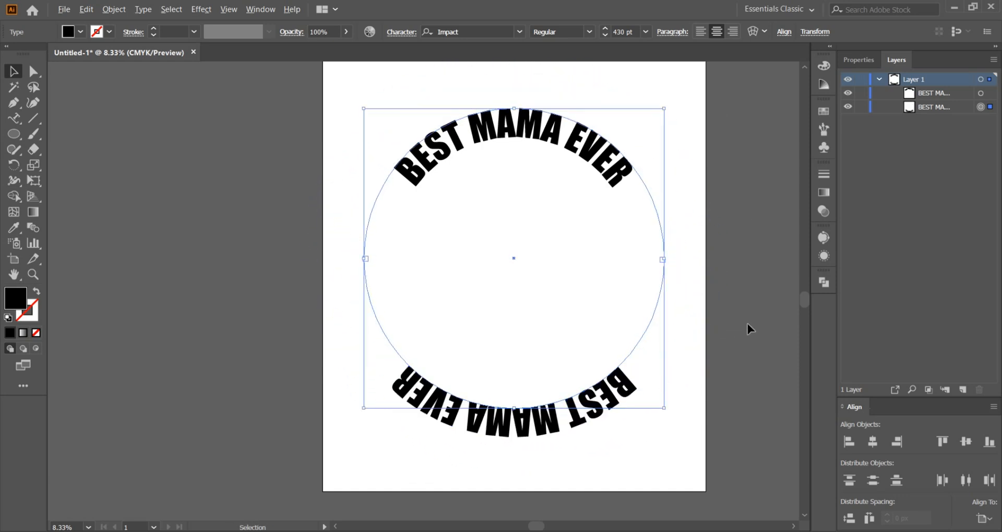
{"action": "scroll", "coordinate": [749, 329], "scroll_direction": "up", "scroll_amount": 1}
{"action": "scroll", "coordinate": [563, 388], "scroll_direction": "down", "scroll_amount": 1}
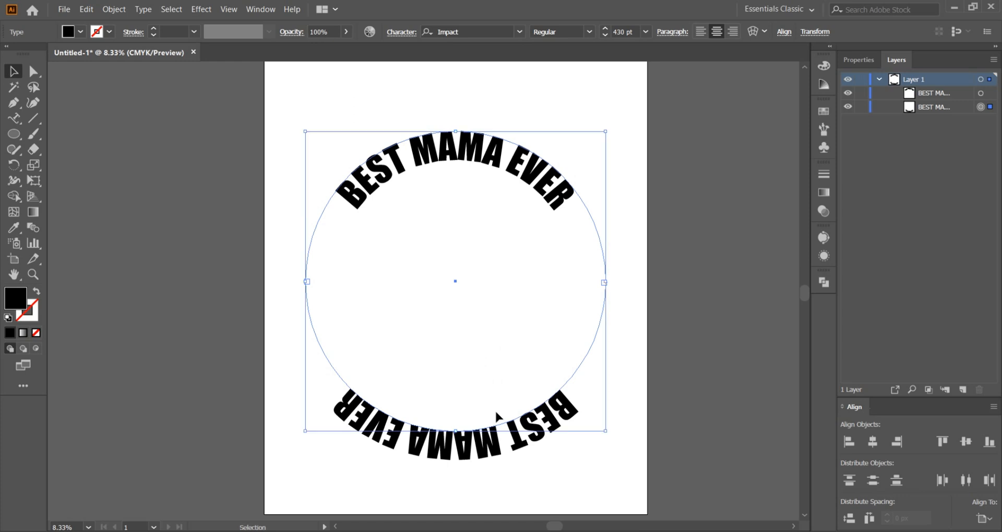
{"action": "scroll", "coordinate": [496, 414], "scroll_direction": "up", "scroll_amount": 1}
{"action": "left_click_drag", "start_coordinate": [479, 403], "coordinate": [496, 414]}
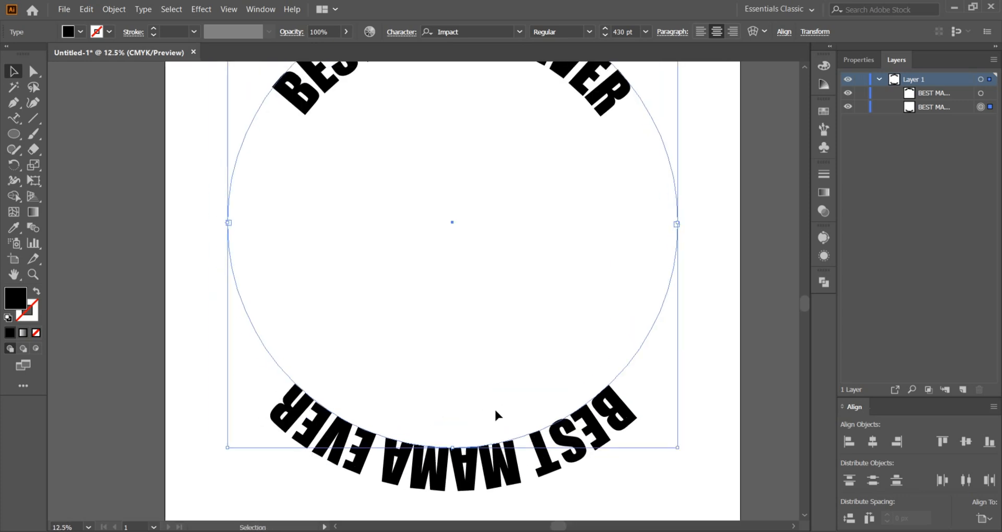
{"action": "scroll", "coordinate": [496, 414], "scroll_direction": "down", "scroll_amount": 1}
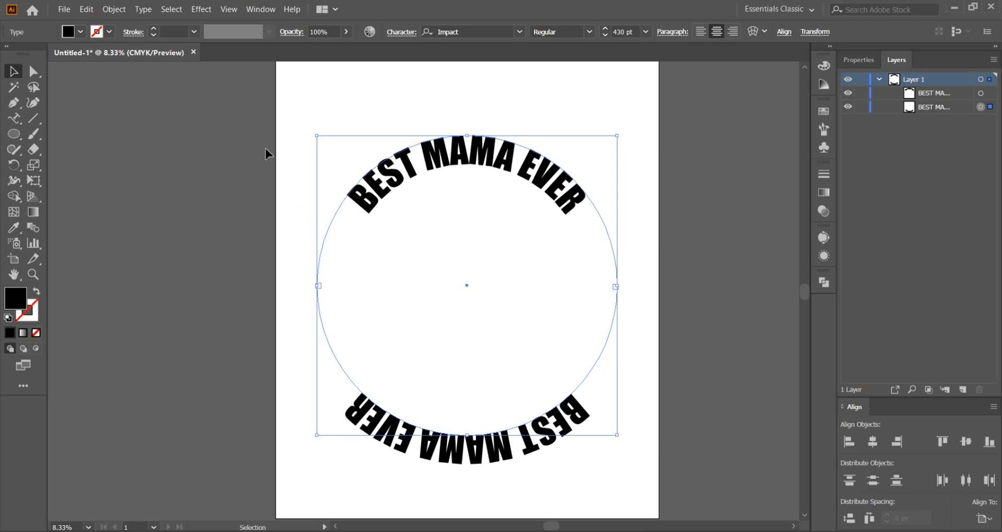
Flip the bottom text to the inside of its path with the Type on a Path options, previewing the change.
{"action": "left_click", "coordinate": [146, 13]}
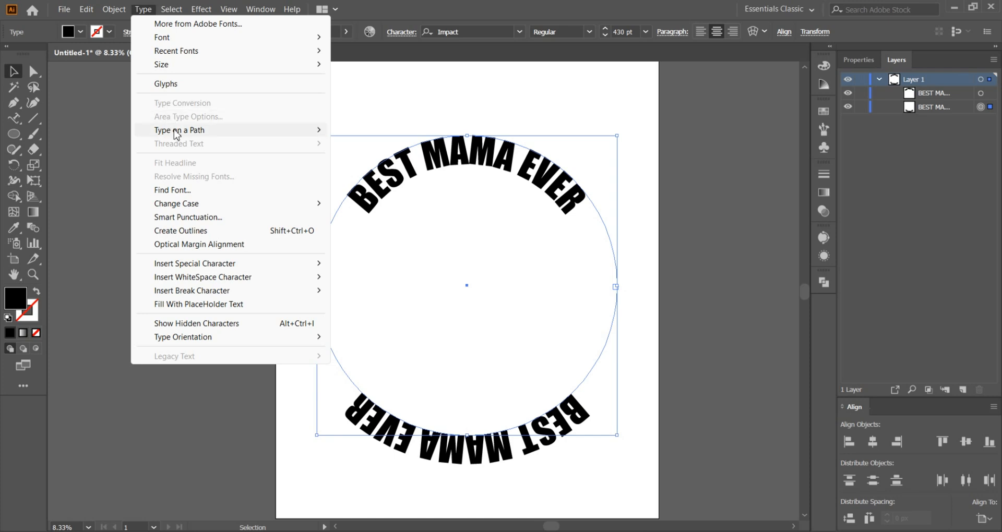
{"action": "mouse_move", "coordinate": [239, 132]}
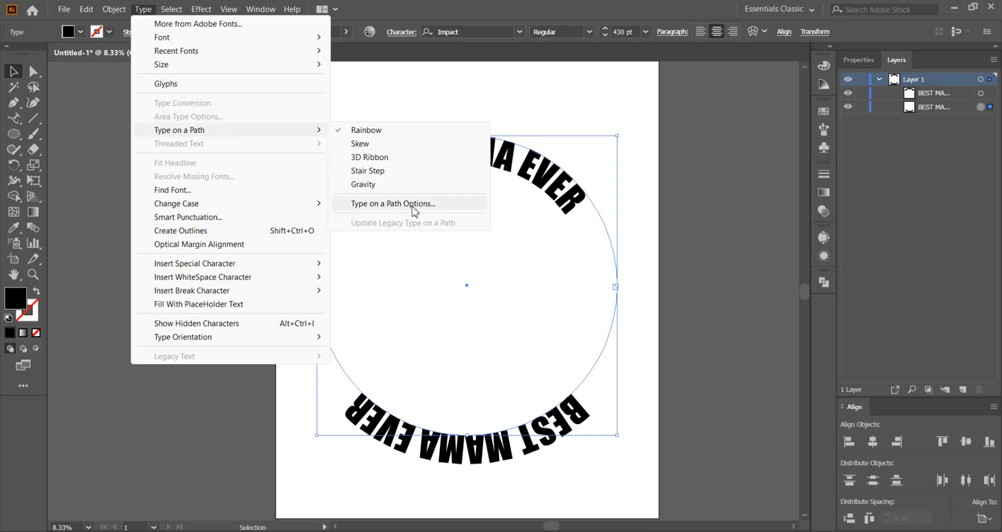
{"action": "left_click", "coordinate": [449, 210]}
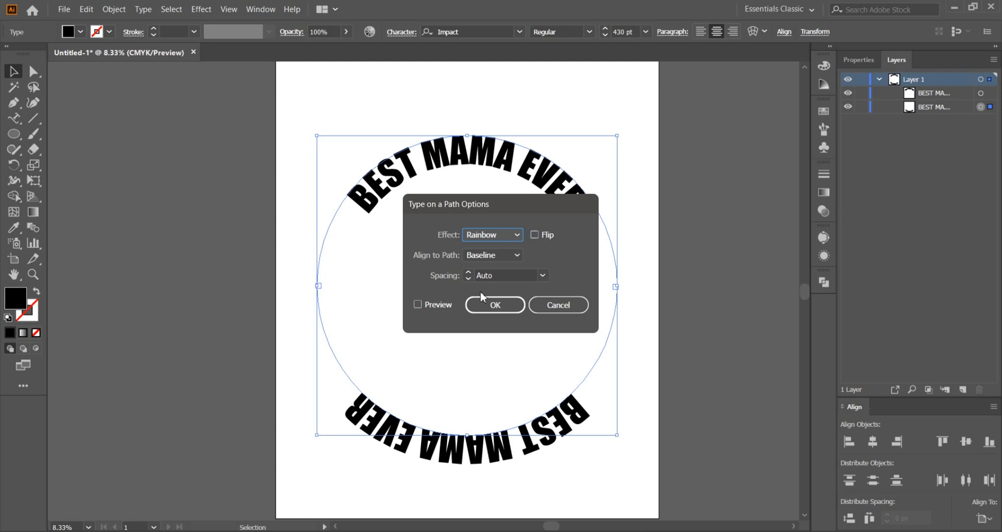
{"action": "left_click", "coordinate": [436, 311]}
{"action": "left_click", "coordinate": [535, 236]}
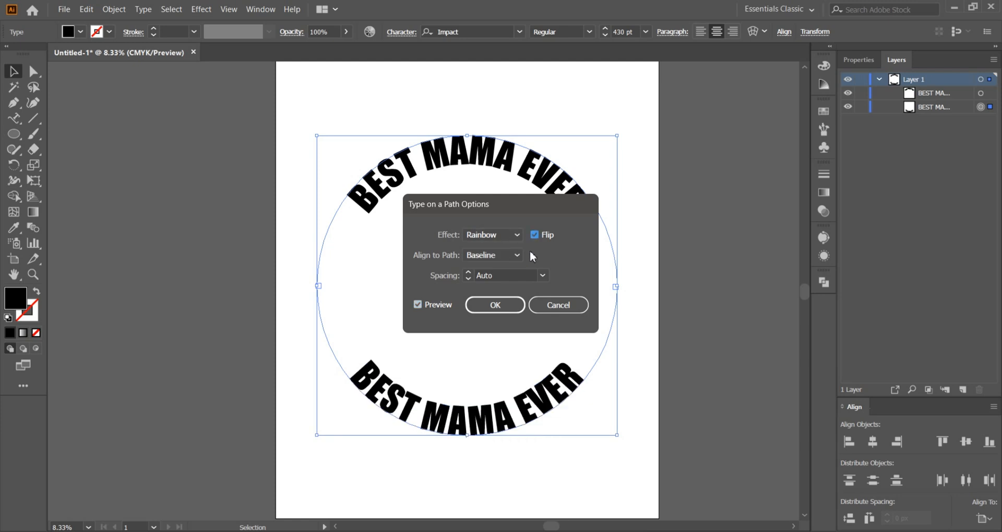
{"action": "left_click", "coordinate": [498, 305]}
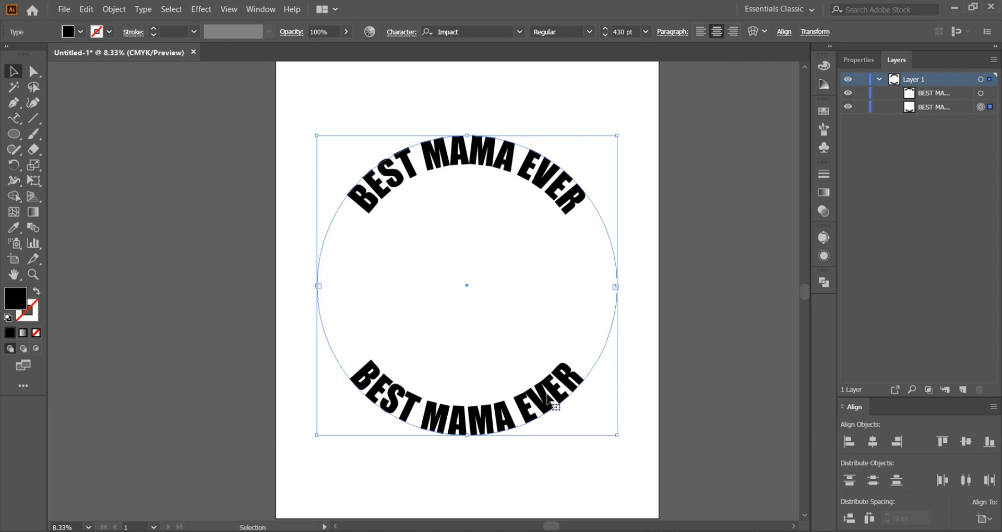
Set the tracking of the bottom curved text to 40 and deselect it.
{"action": "scroll", "coordinate": [540, 395], "scroll_direction": "up", "scroll_amount": 2}
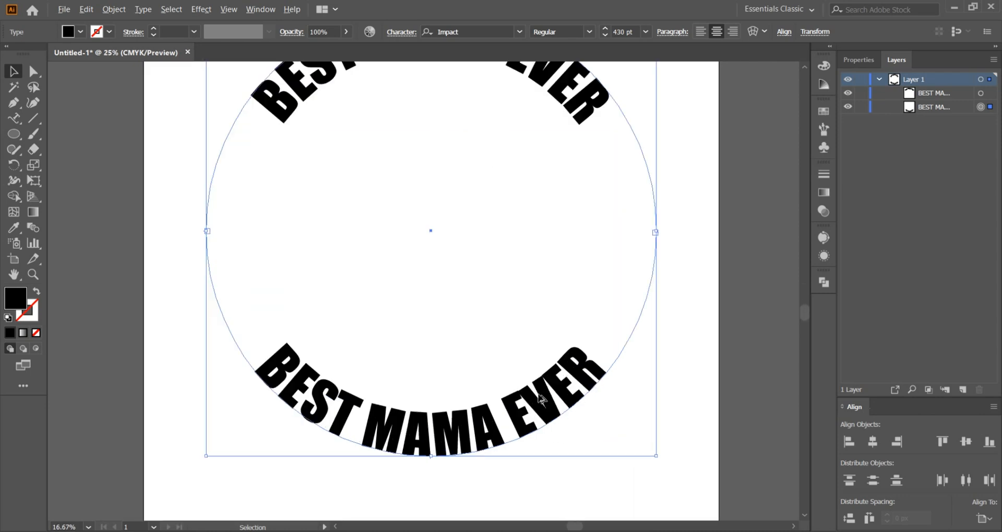
{"action": "scroll", "coordinate": [540, 397], "scroll_direction": "down", "scroll_amount": 2}
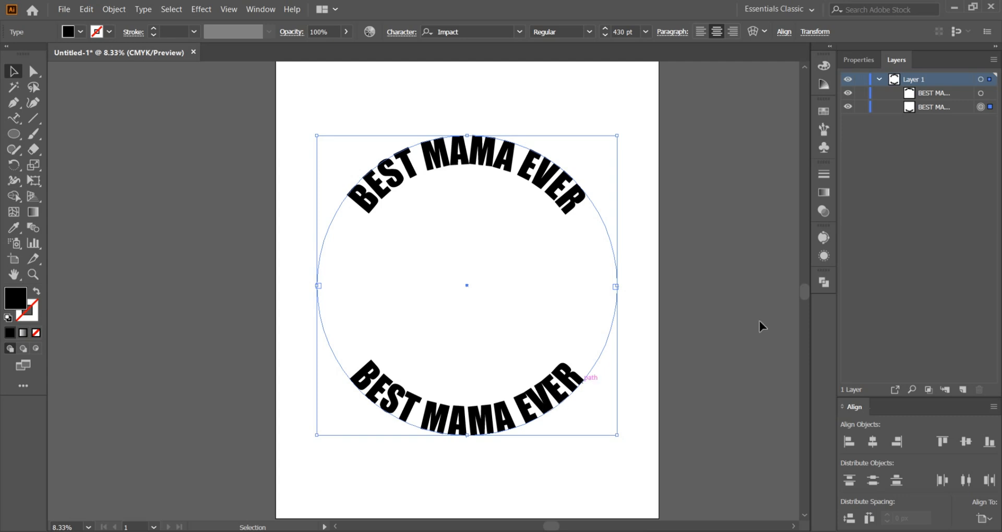
{"action": "left_click", "coordinate": [859, 63]}
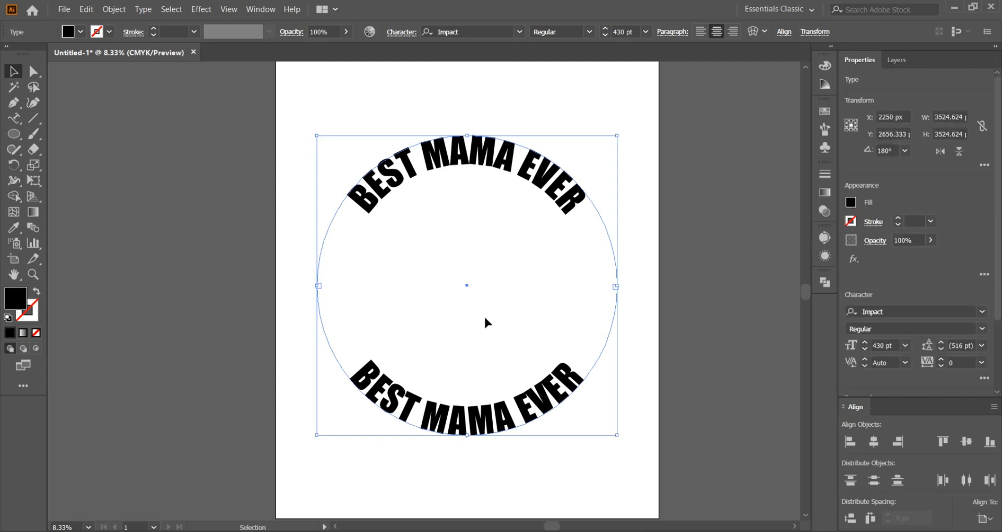
{"action": "left_click_drag", "start_coordinate": [18, 119], "coordinate": [66, 155]}
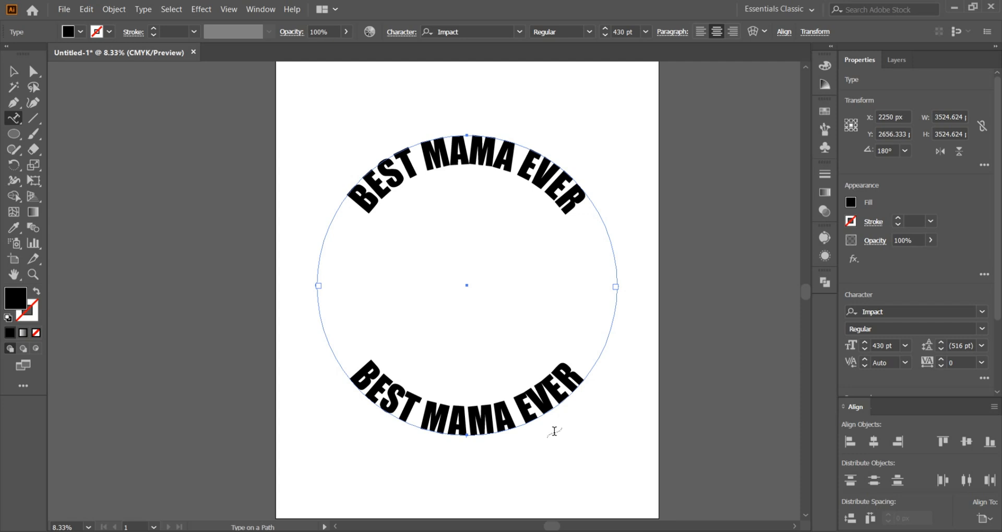
{"action": "left_click", "coordinate": [509, 421]}
{"action": "key", "text": "ctrl+a"}
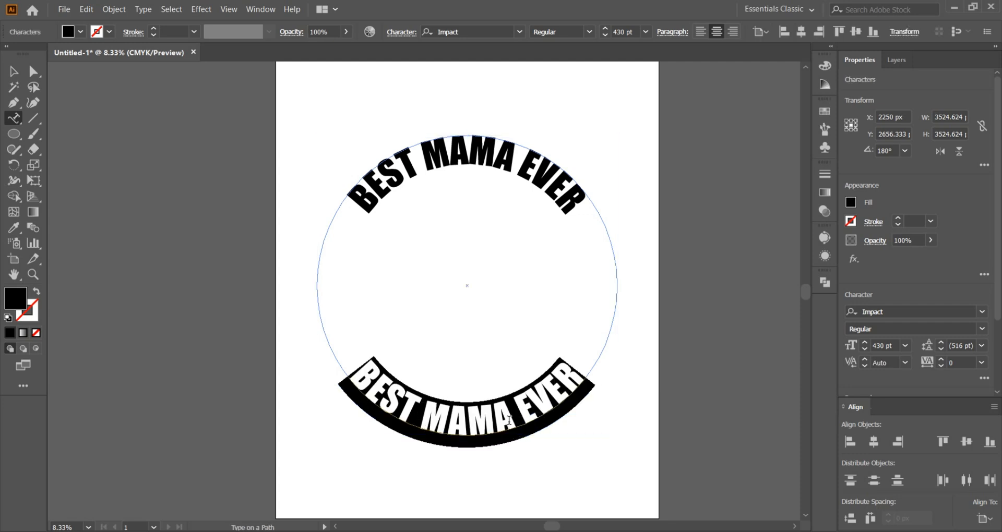
{"action": "key", "text": "alt+Right"}
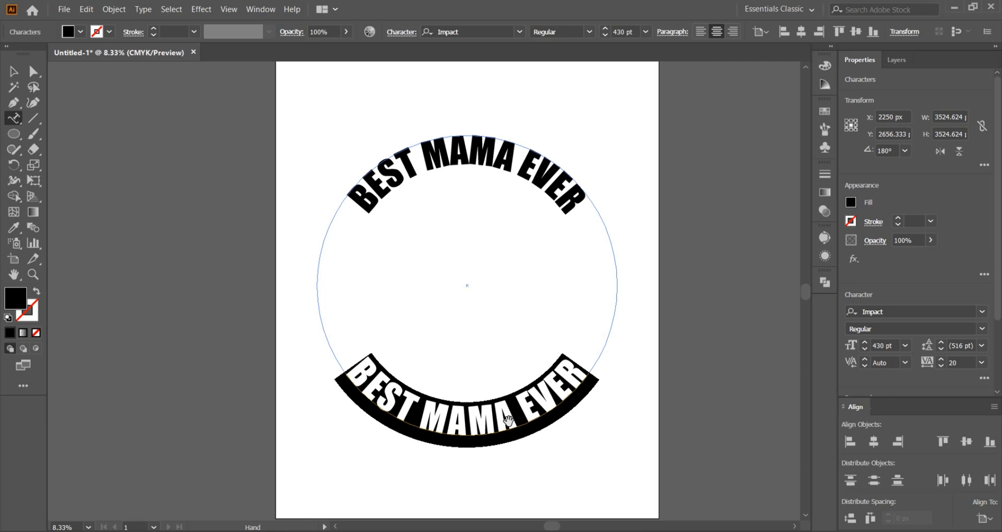
{"action": "key", "text": "alt+Right"}
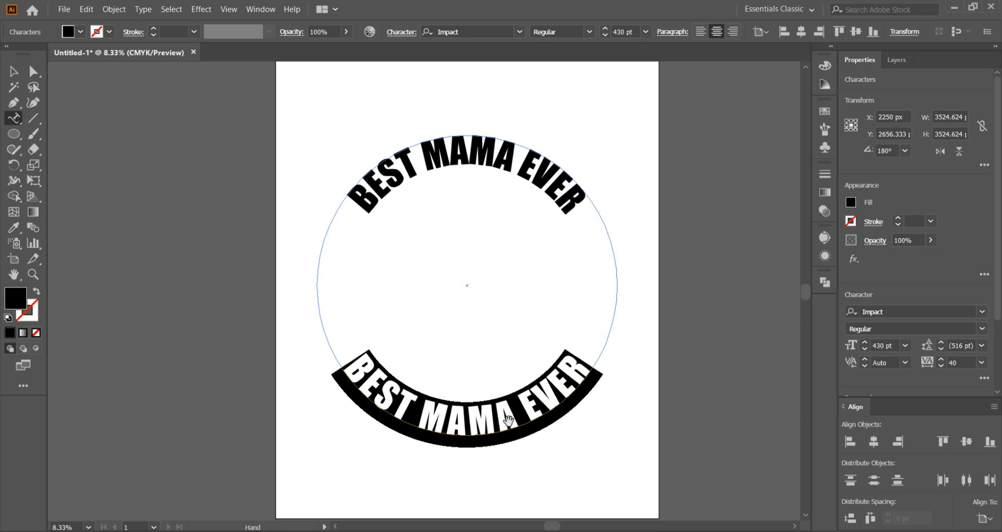
{"action": "key", "text": "alt+Right"}
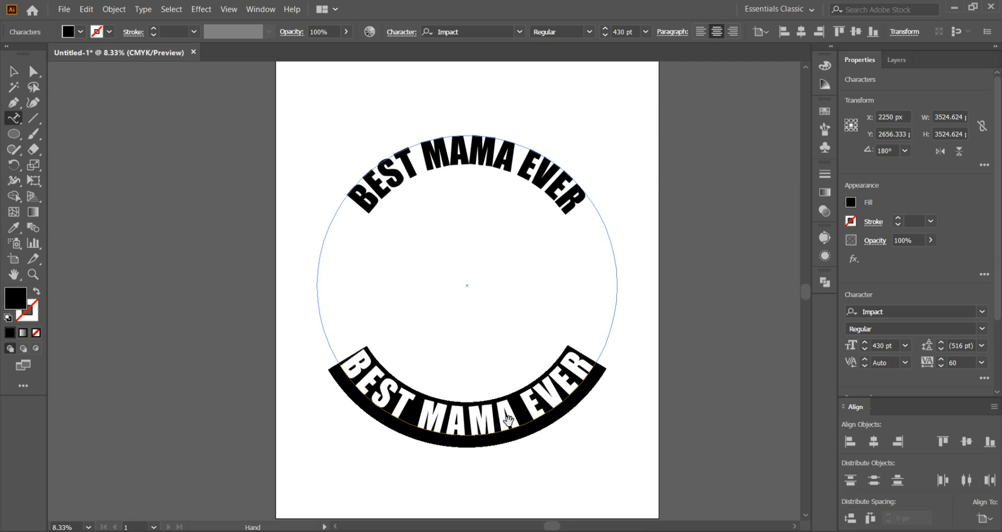
{"action": "key", "text": "alt+Left"}
{"action": "key", "text": "Escape"}
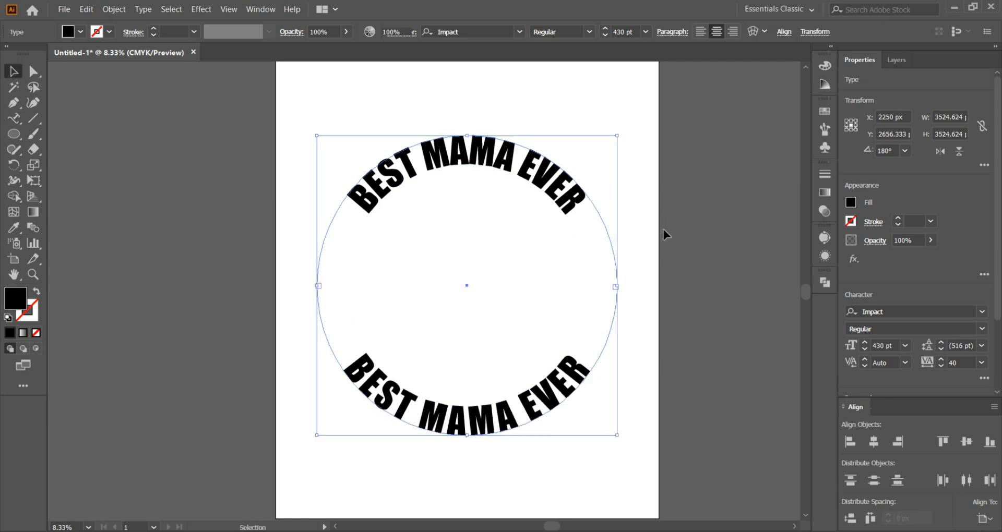
{"action": "left_click", "coordinate": [664, 231]}
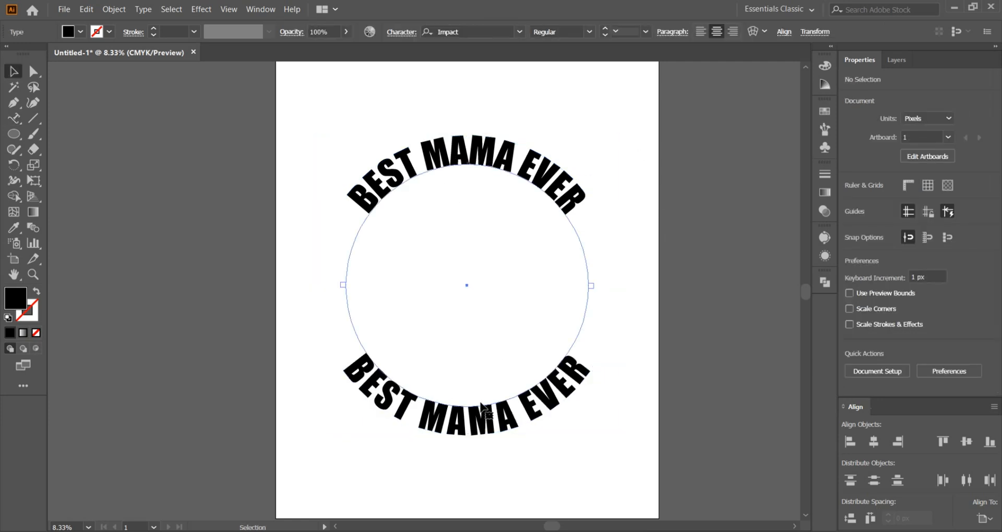
{"action": "left_click", "coordinate": [723, 293]}
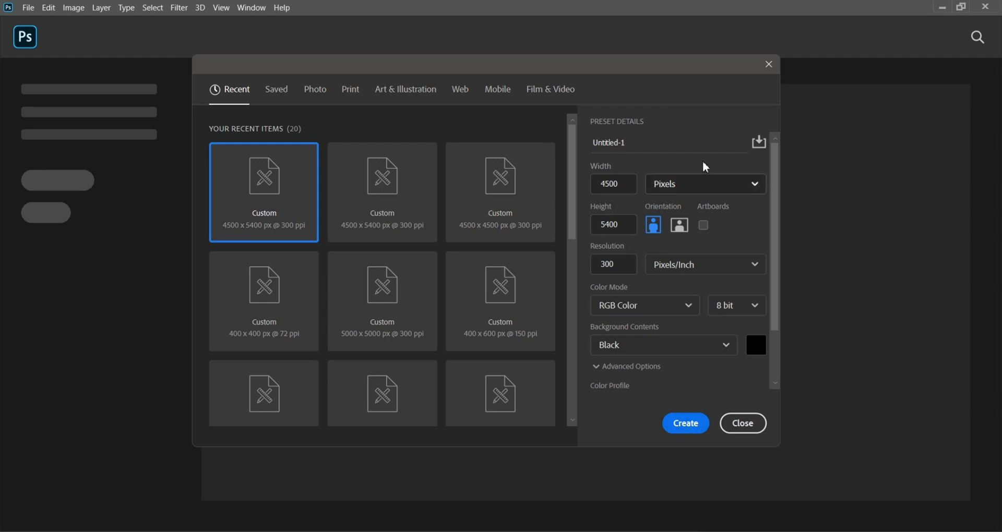
In Photoshop, create a 4500 x 5400 px, 300 ppi RGB document with a black background and set the foreground colour to ffffff.
{"action": "left_click", "coordinate": [685, 423]}
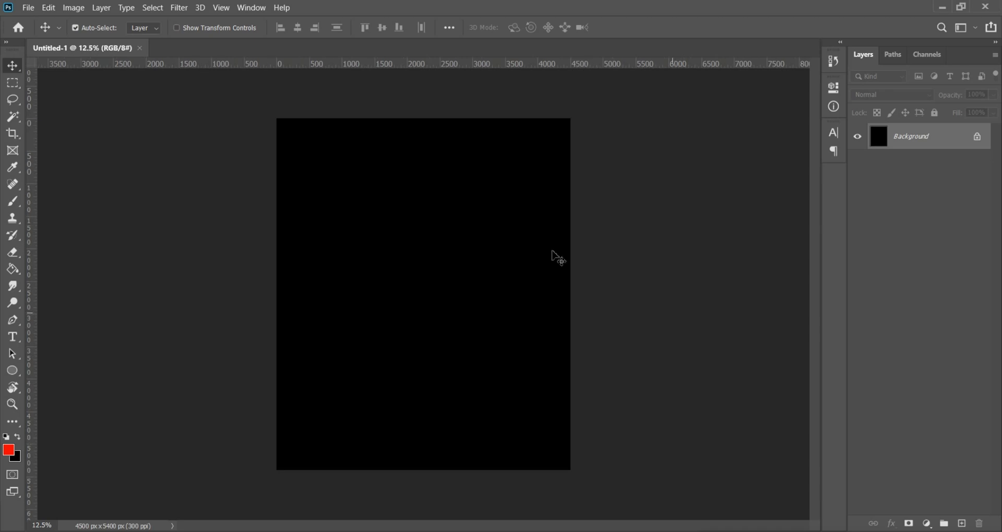
{"action": "left_click", "coordinate": [8, 452]}
{"action": "type", "text": "ffffff"}
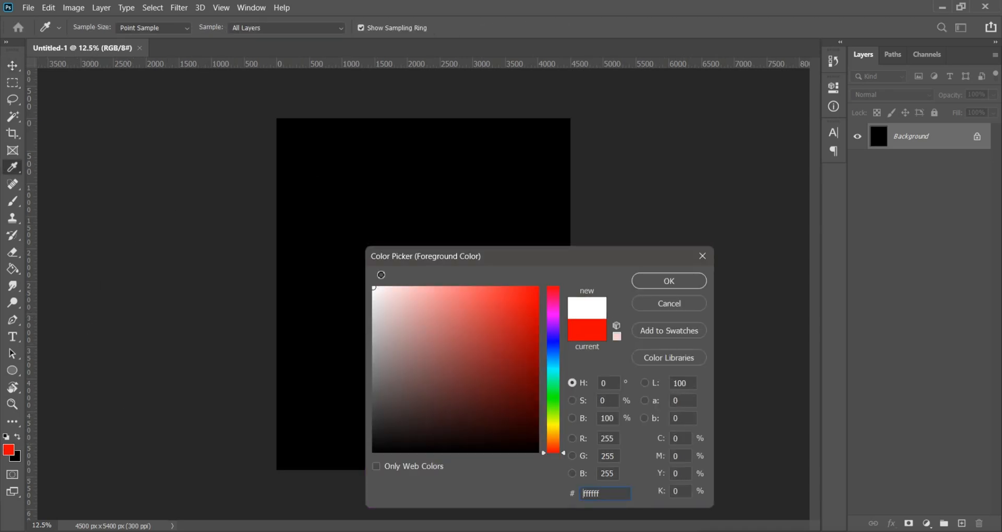
{"action": "left_click", "coordinate": [637, 284]}
{"action": "key", "text": "v"}
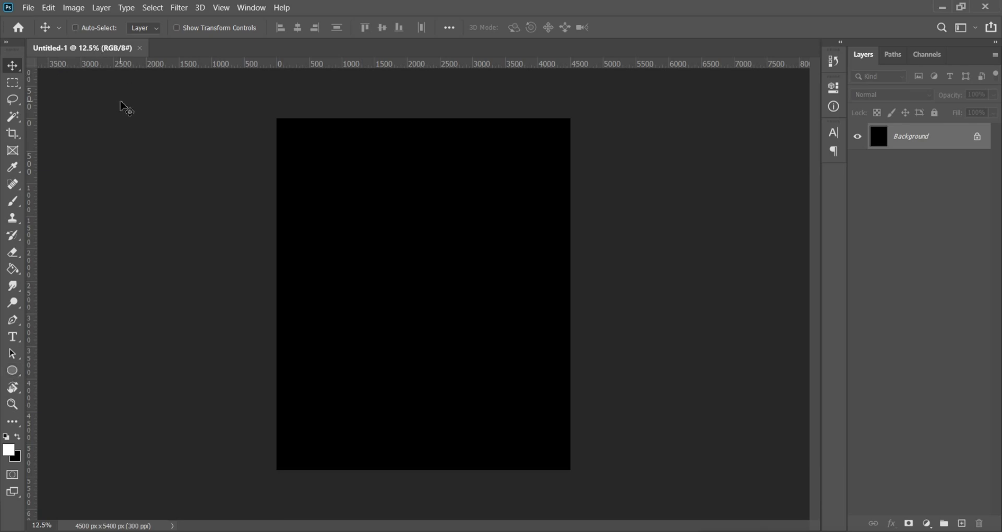
Show the rulers and place one vertical and one horizontal guide through the centre of the canvas.
{"action": "key", "text": "ctrl+r"}
{"action": "key", "text": "ctrl+r"}
{"action": "key", "text": "ctrl+r"}
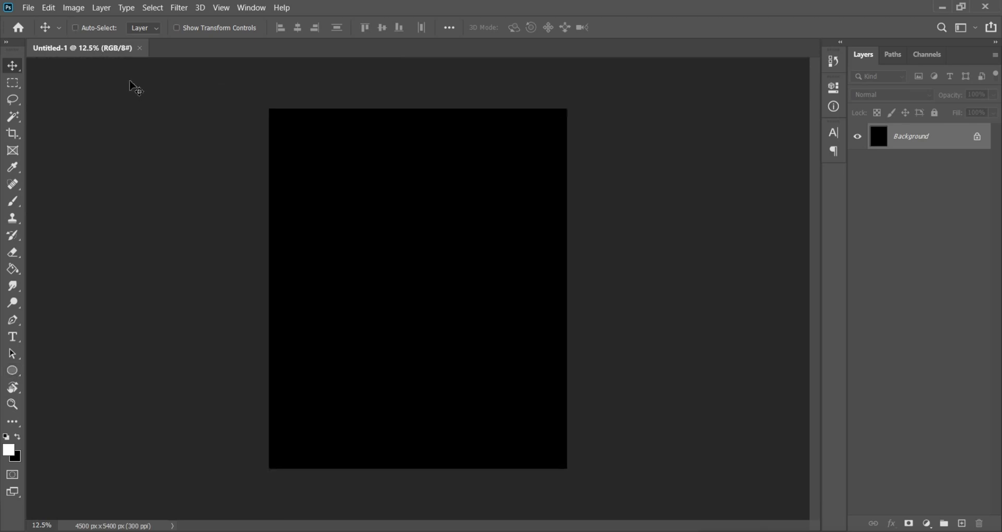
{"action": "key", "text": "ctrl+r"}
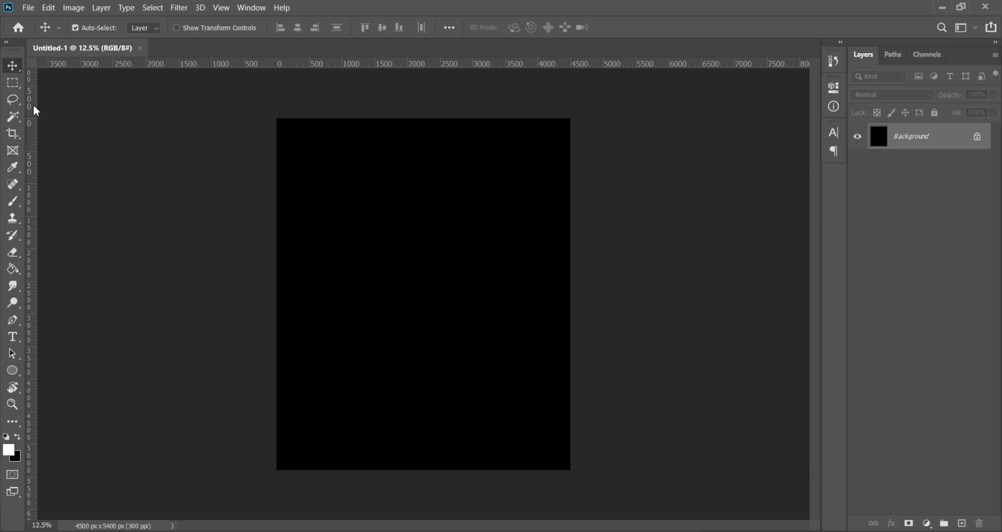
{"action": "left_click_drag", "start_coordinate": [33, 106], "coordinate": [424, 111]}
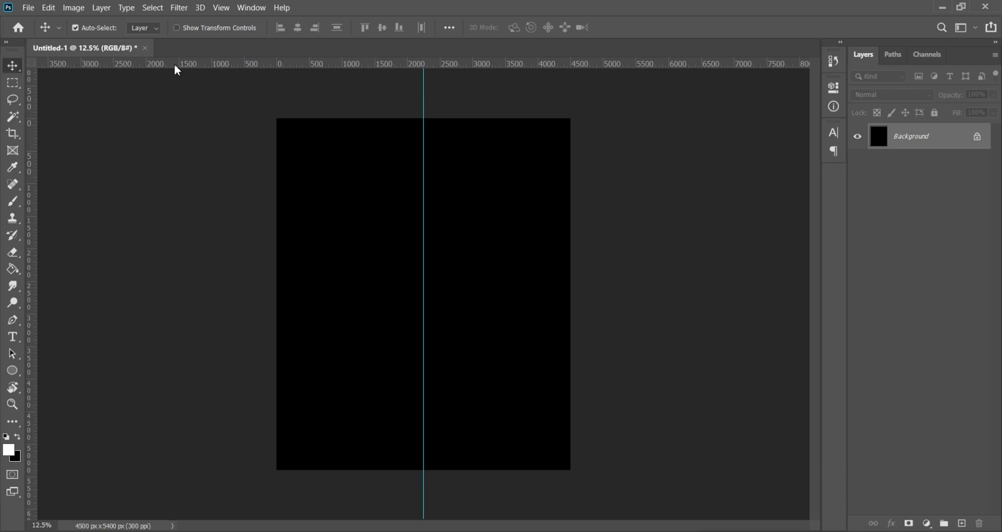
{"action": "left_click_drag", "start_coordinate": [176, 66], "coordinate": [213, 296]}
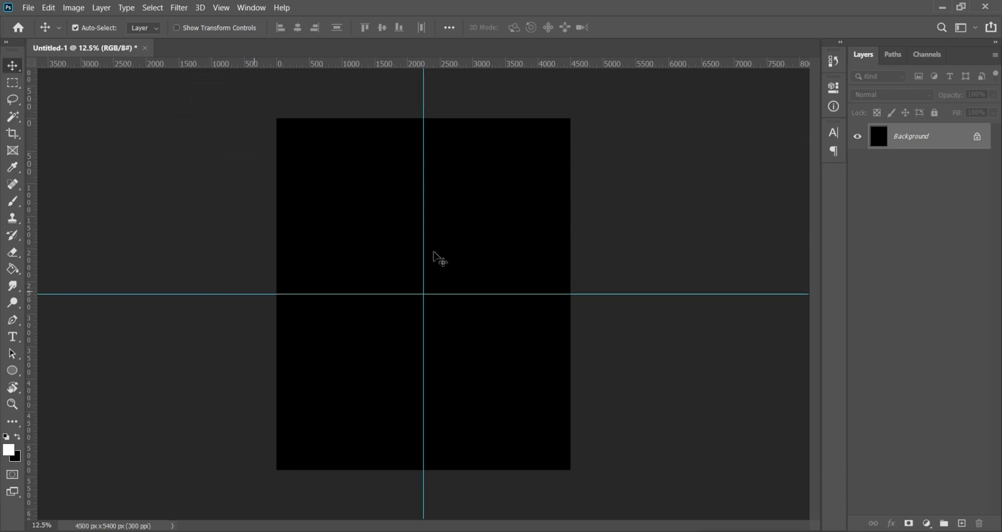
Check that snapping to guides is enabled and draw a white circle of about 3050 px diameter from the guide intersection outward.
{"action": "scroll", "coordinate": [444, 241], "scroll_direction": "up", "scroll_amount": 2}
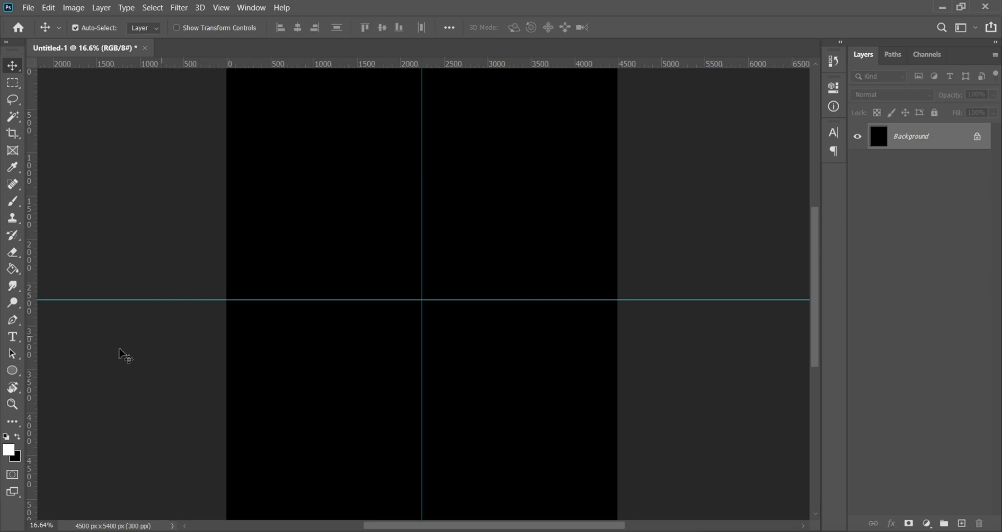
{"action": "left_click", "coordinate": [12, 371]}
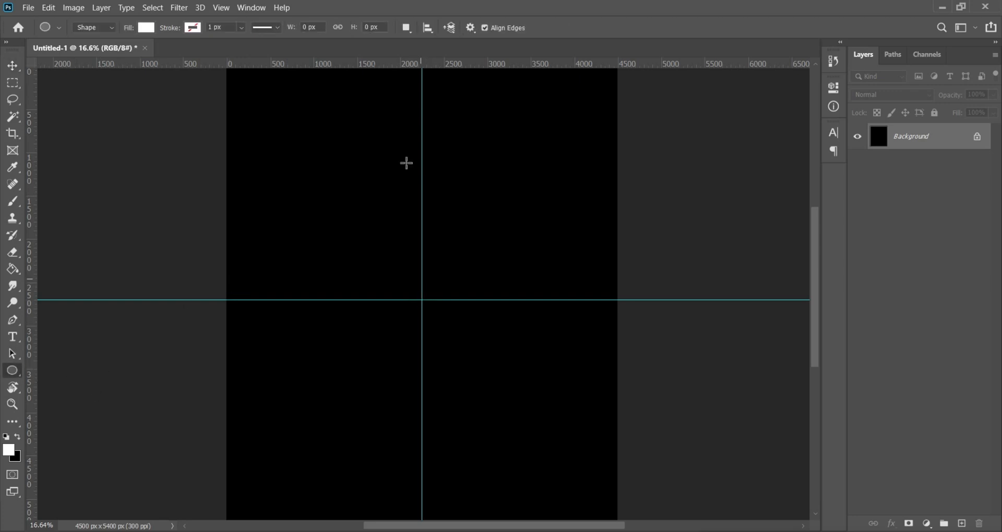
{"action": "left_click", "coordinate": [218, 8]}
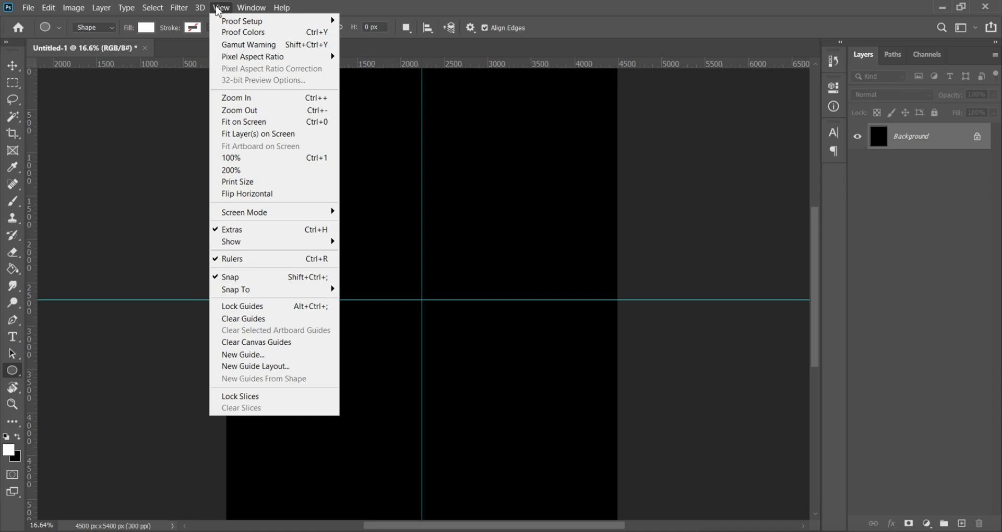
{"action": "mouse_move", "coordinate": [292, 290]}
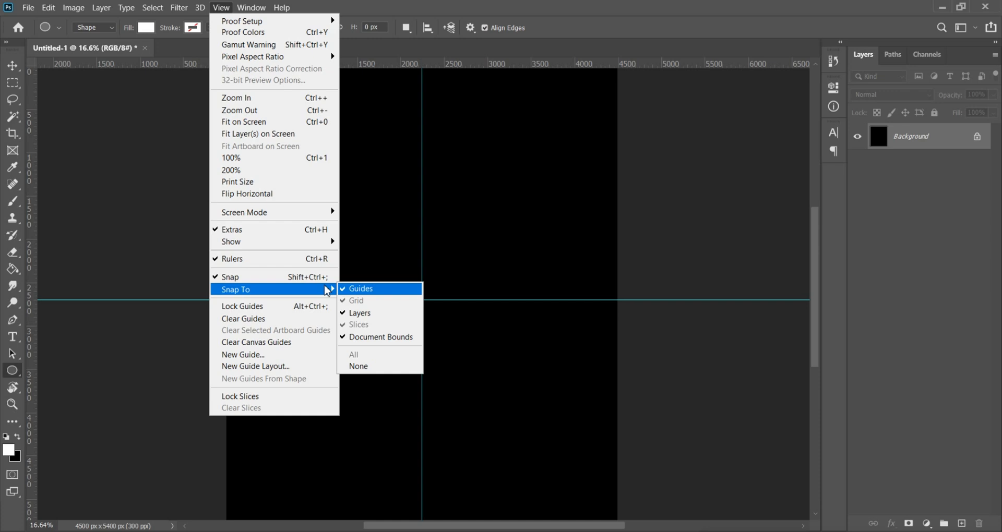
{"action": "left_click", "coordinate": [619, 5]}
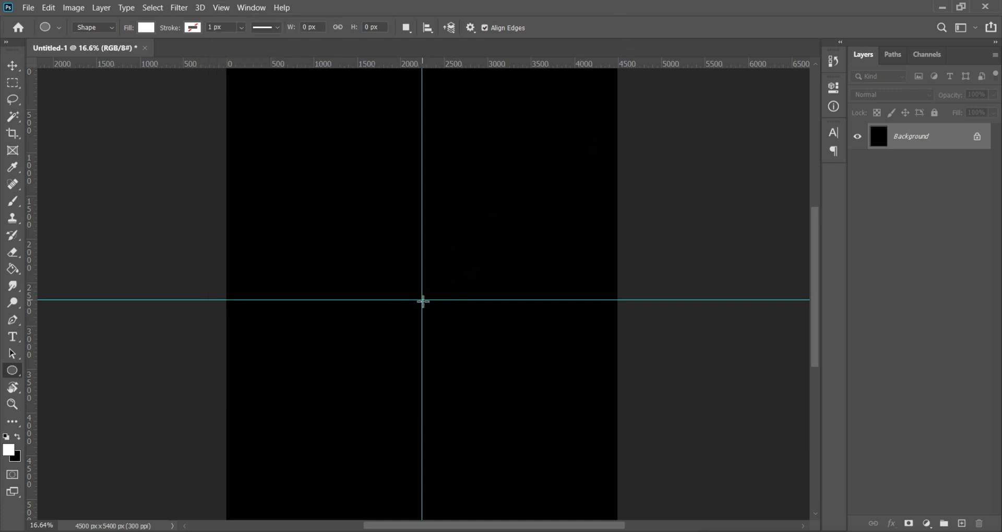
{"action": "left_click_drag", "start_coordinate": [424, 302], "coordinate": [566, 431]}
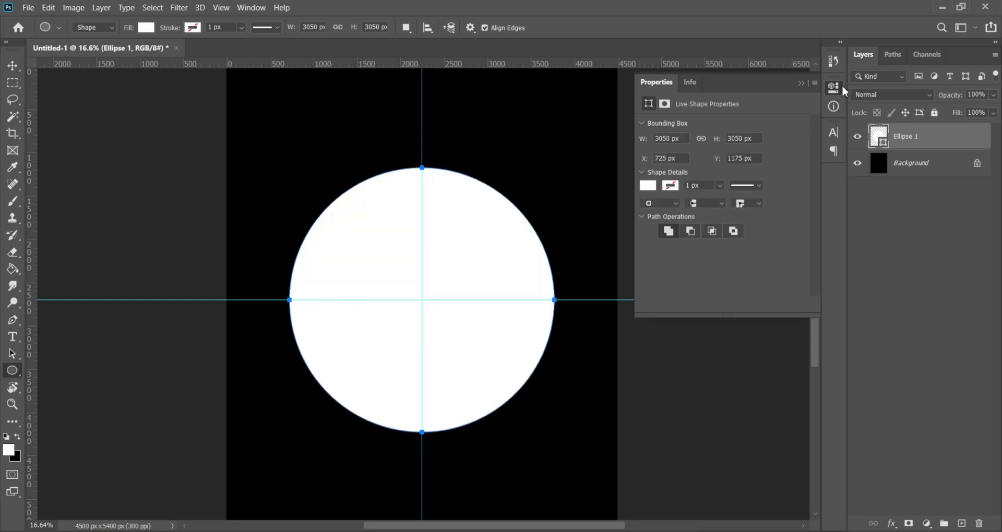
{"action": "left_click", "coordinate": [832, 87]}
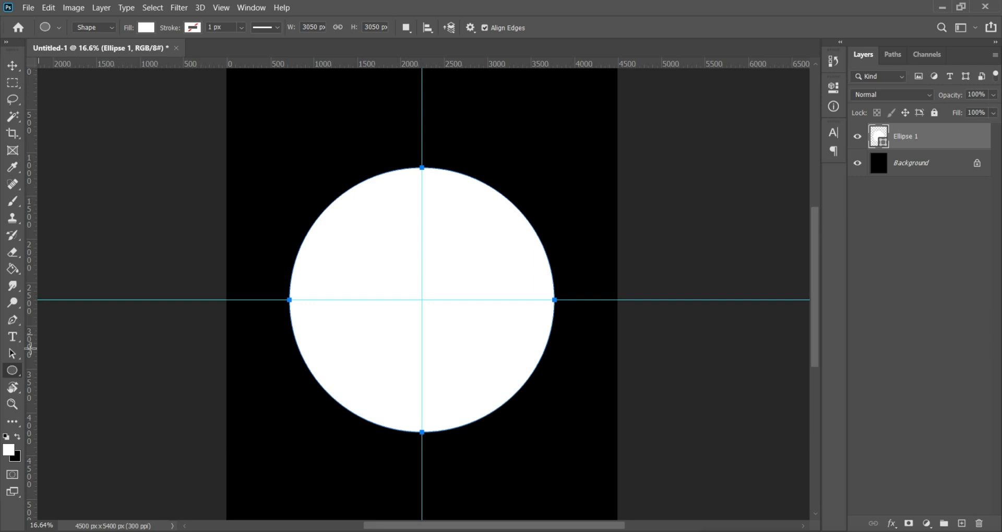
Start type on the circle's path at its topmost anchor point with the Type tool.
{"action": "left_click", "coordinate": [13, 337]}
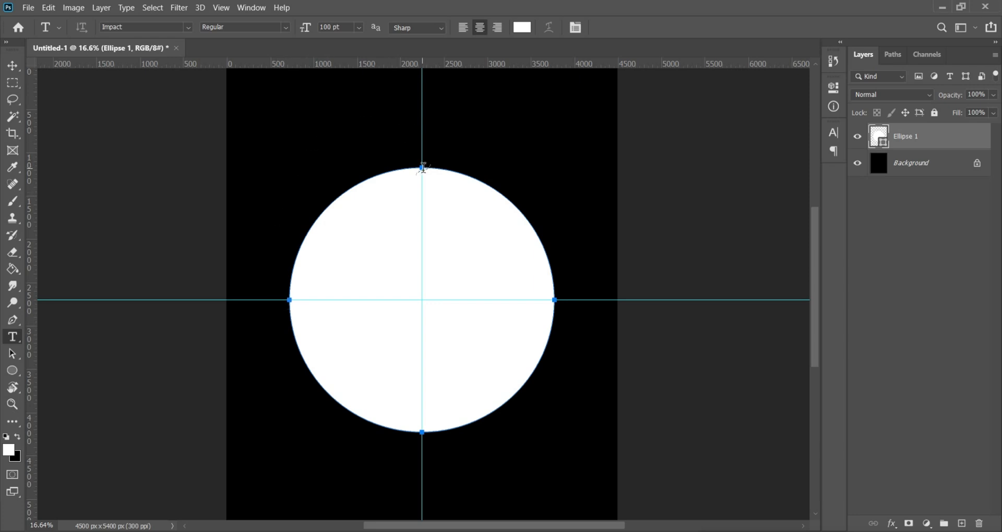
{"action": "left_click", "coordinate": [422, 167]}
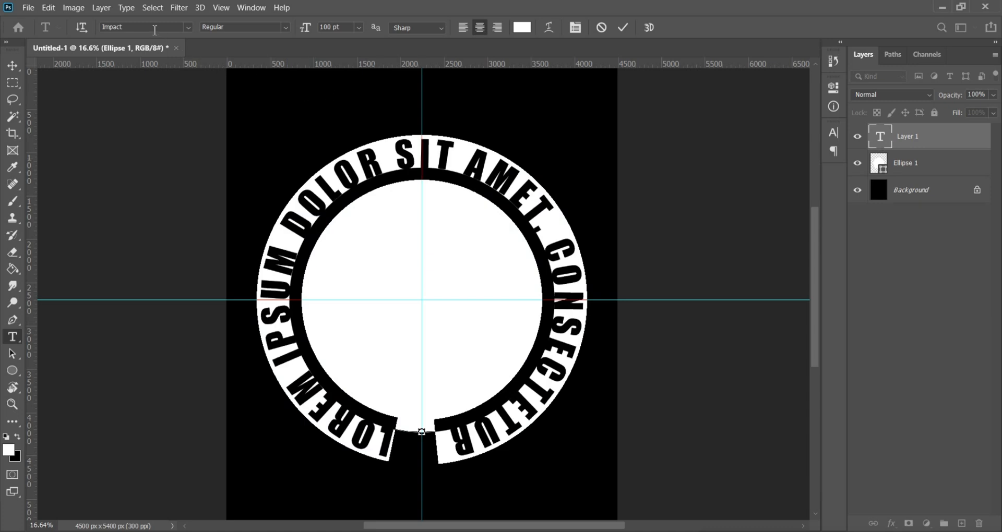
{"action": "left_click", "coordinate": [129, 28]}
{"action": "left_click", "coordinate": [189, 27]}
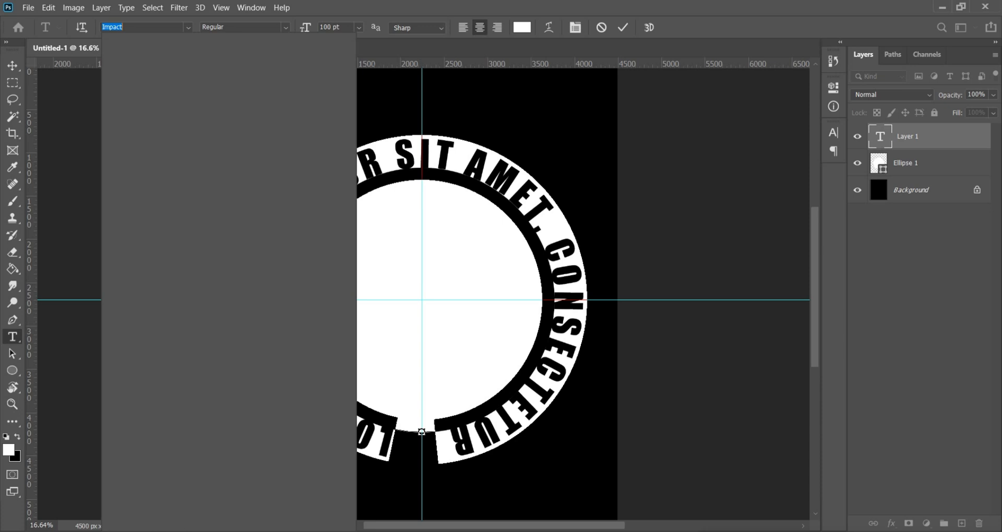
{"action": "type", "text": "bes"}
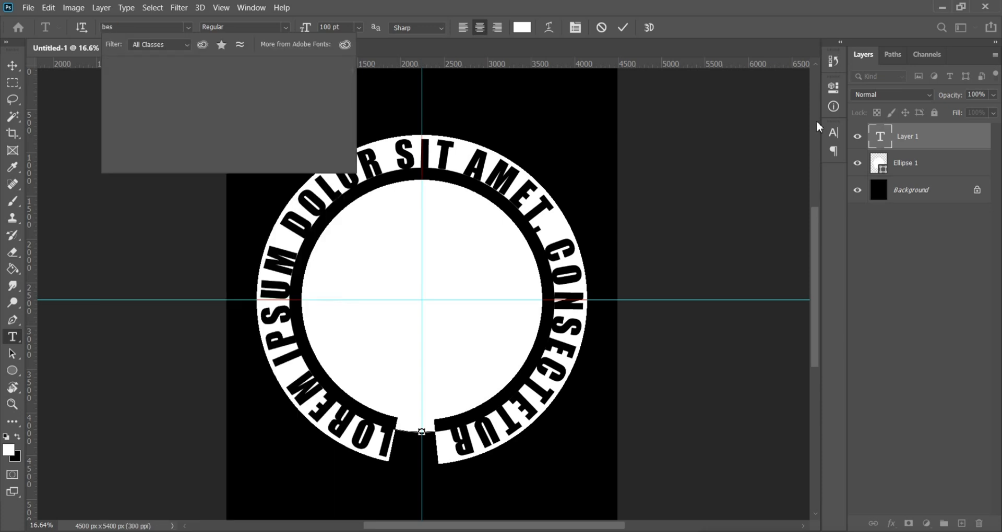
{"action": "key", "text": "Escape"}
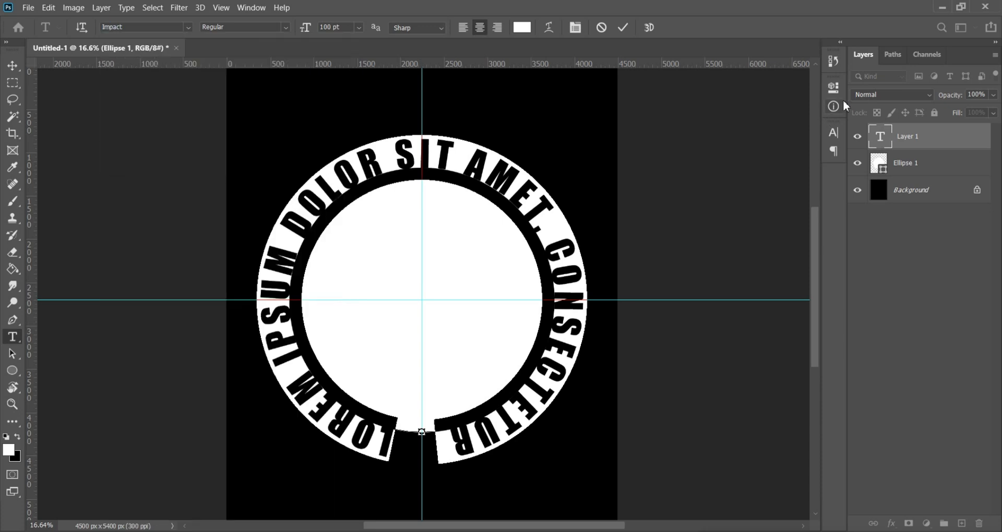
Replace the placeholder text on the circle's path with "BEST MAMA EVER".
{"action": "left_click", "coordinate": [455, 154]}
{"action": "key", "text": "ctrl+a"}
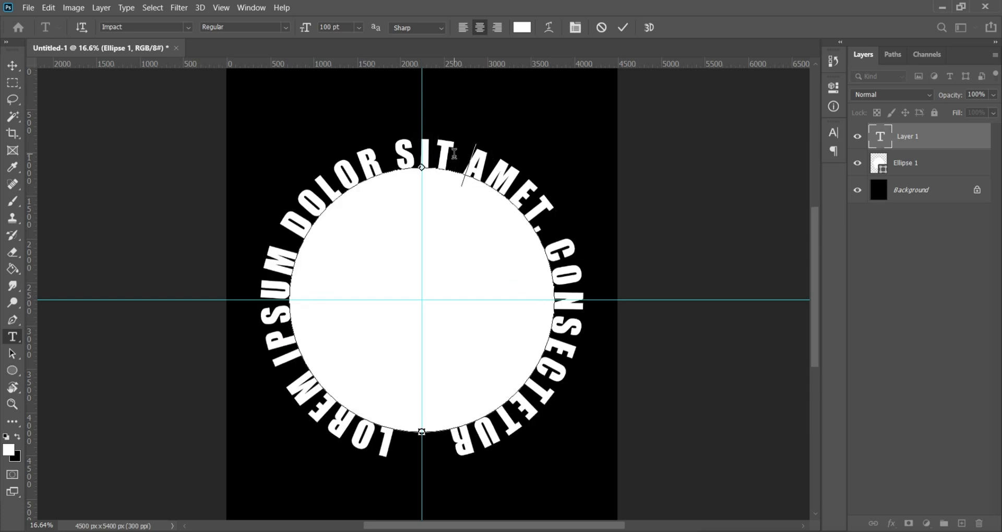
{"action": "type", "text": "BEST MAMA"}
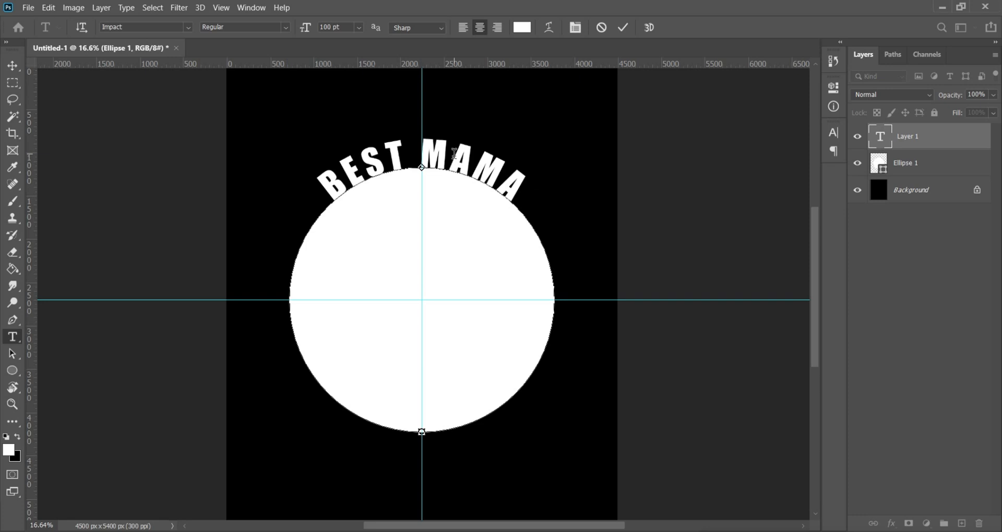
{"action": "type", "text": " EVER"}
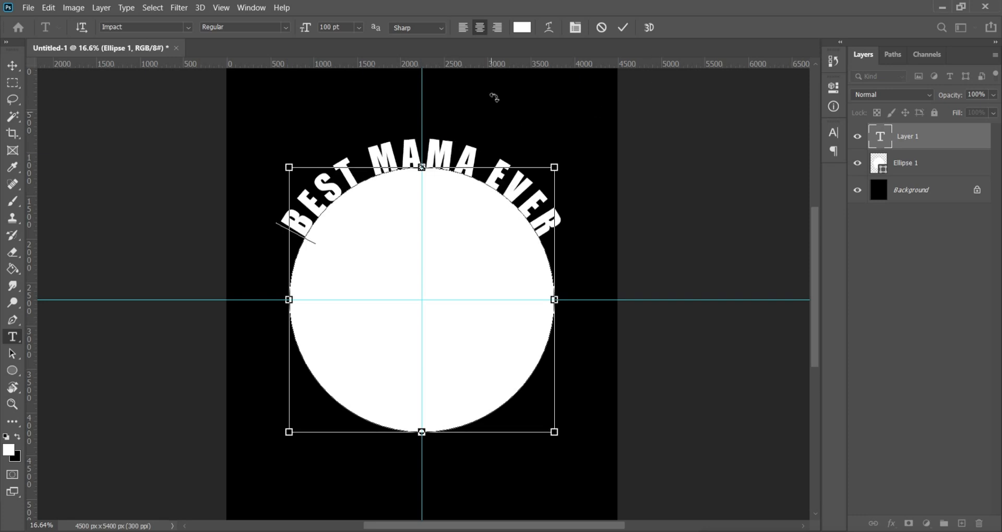
Tighten the tracking of the whole "BEST MAMA EVER" text on the circle by five increments.
{"action": "key", "text": "ctrl+a"}
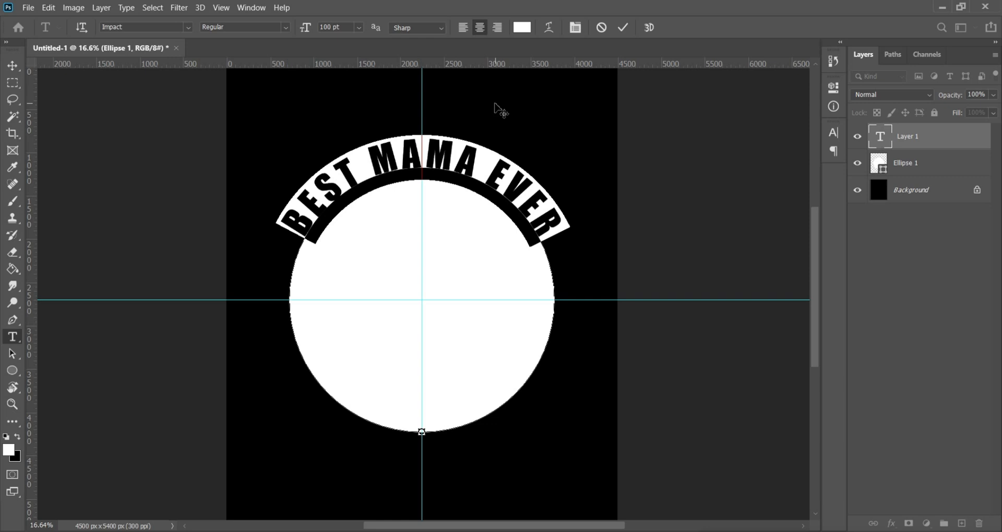
{"action": "key", "text": "alt+Left"}
{"action": "key", "text": "alt+Left"}
{"action": "key", "text": "alt+Left"}
{"action": "key", "text": "alt+Left"}
{"action": "key", "text": "alt+Left"}
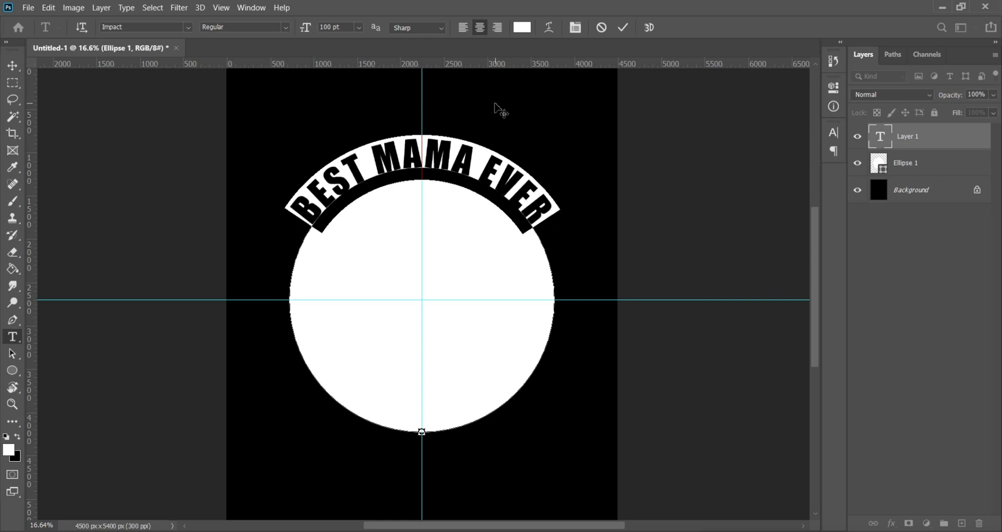
Fine-tune the tracking of the "BEST MAMA EVER" text along the circle's upper arc in small increments and commit the text.
{"action": "key", "text": "alt+Left"}
{"action": "key", "text": "alt+Left"}
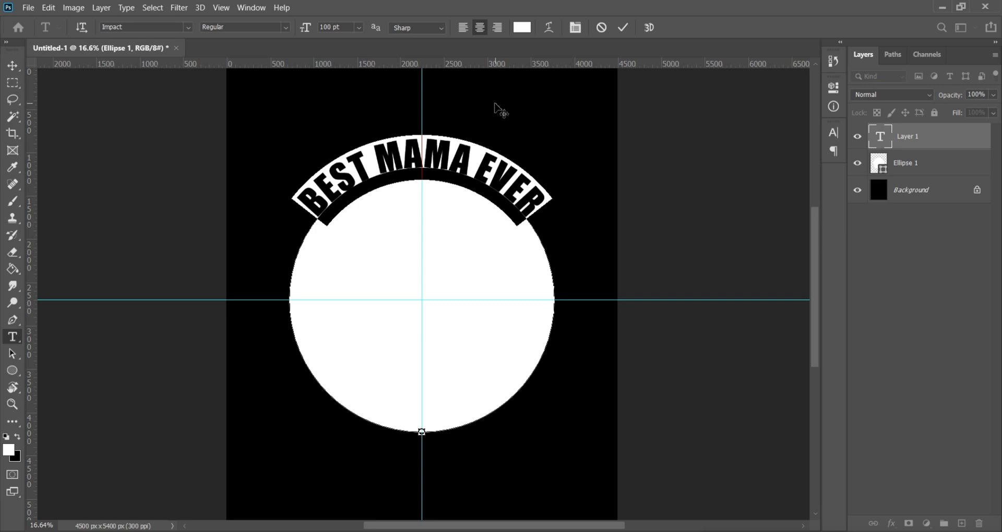
{"action": "key", "text": "alt+Right"}
{"action": "key", "text": "alt+Right"}
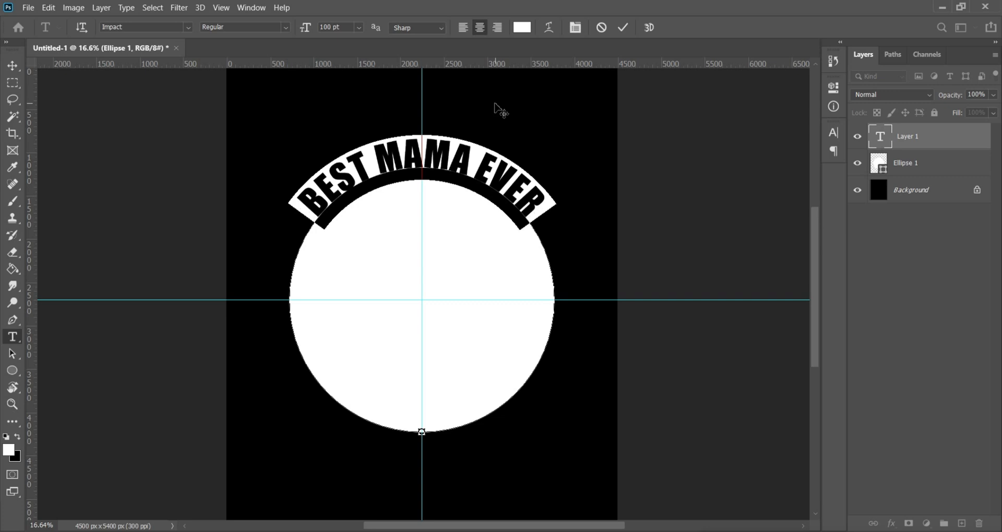
{"action": "left_click", "coordinate": [625, 27]}
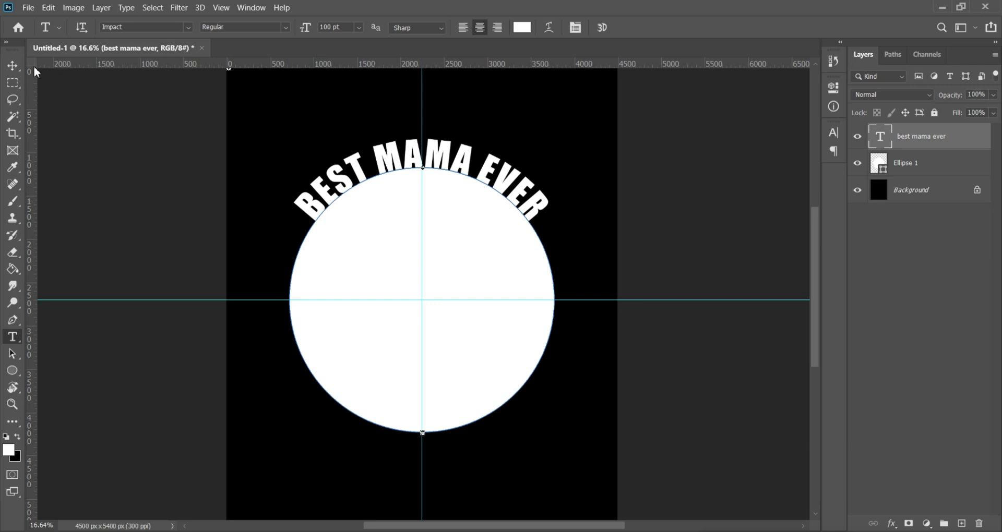
{"action": "left_click", "coordinate": [13, 65]}
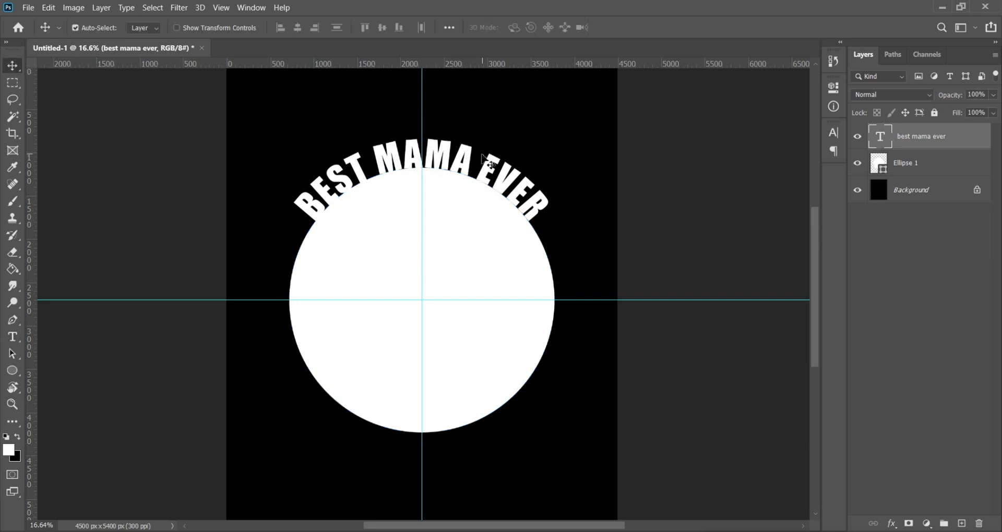
Change the fill of the Ellipse 1 circle to the teal swatch from the recently used colors.
{"action": "left_click", "coordinate": [451, 253]}
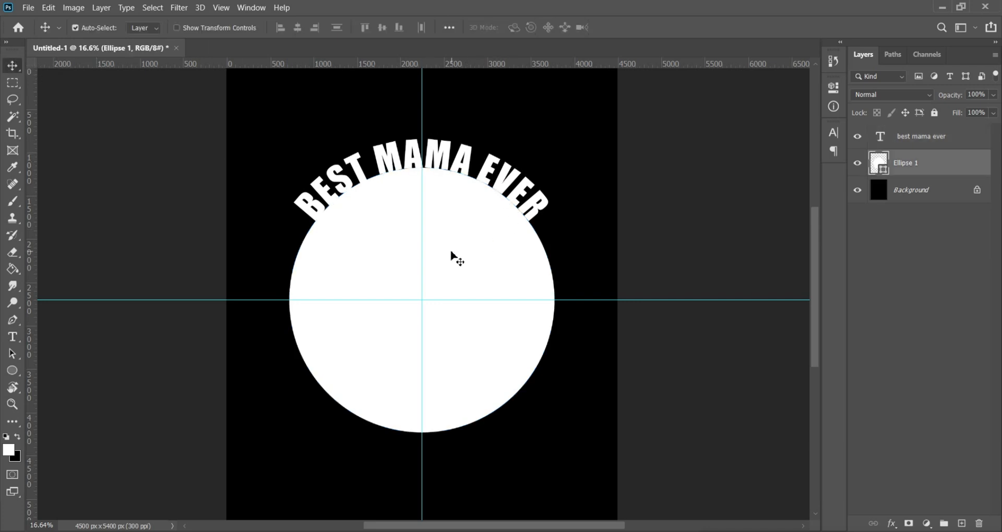
{"action": "left_click", "coordinate": [468, 208]}
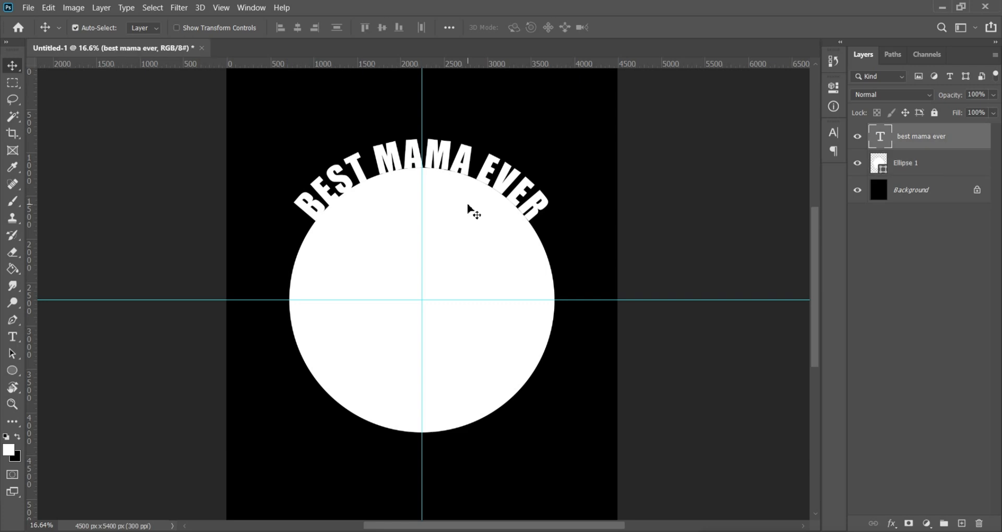
{"action": "left_click", "coordinate": [946, 166]}
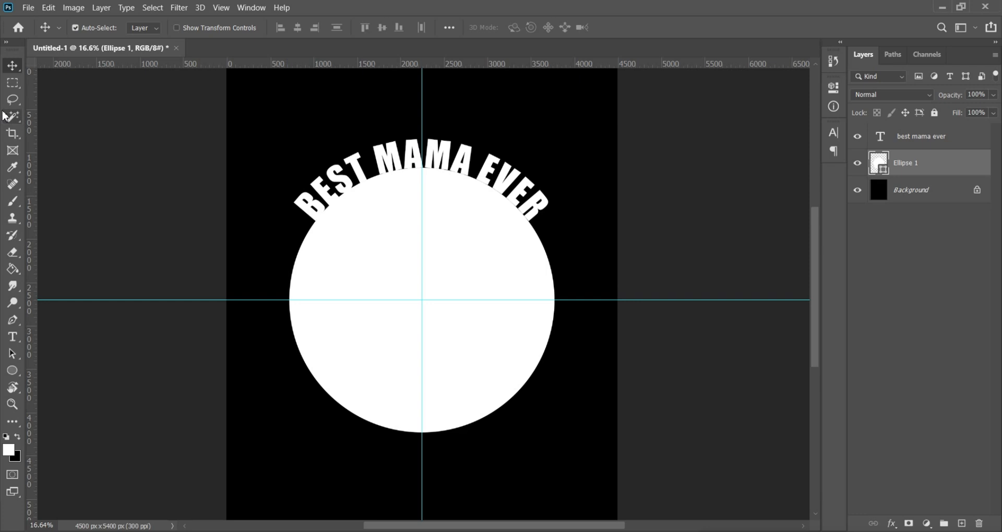
{"action": "left_click", "coordinate": [12, 372]}
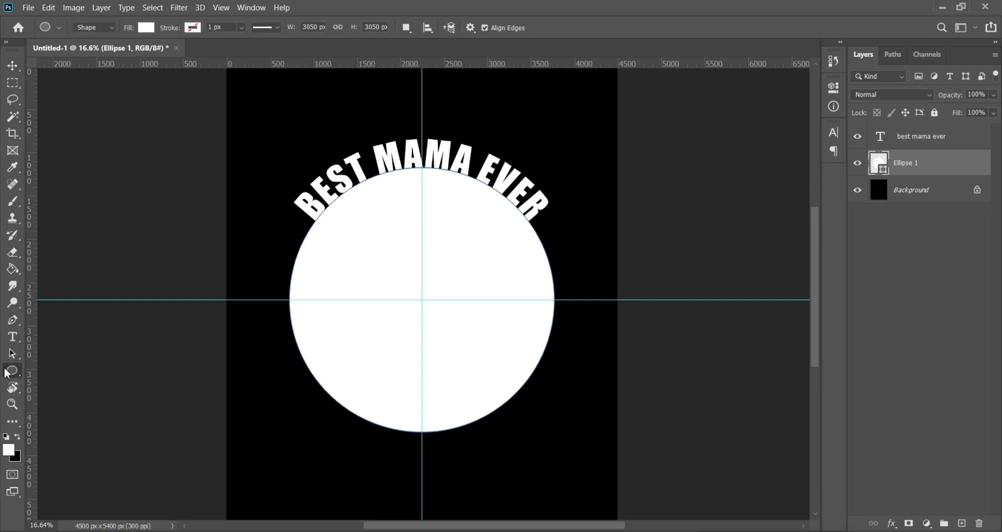
{"action": "left_click", "coordinate": [145, 29]}
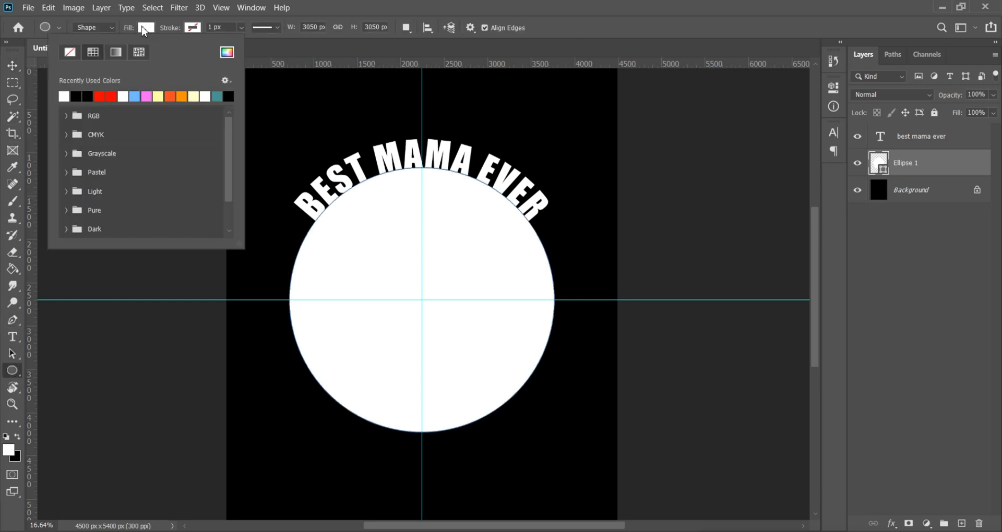
{"action": "left_click", "coordinate": [218, 97]}
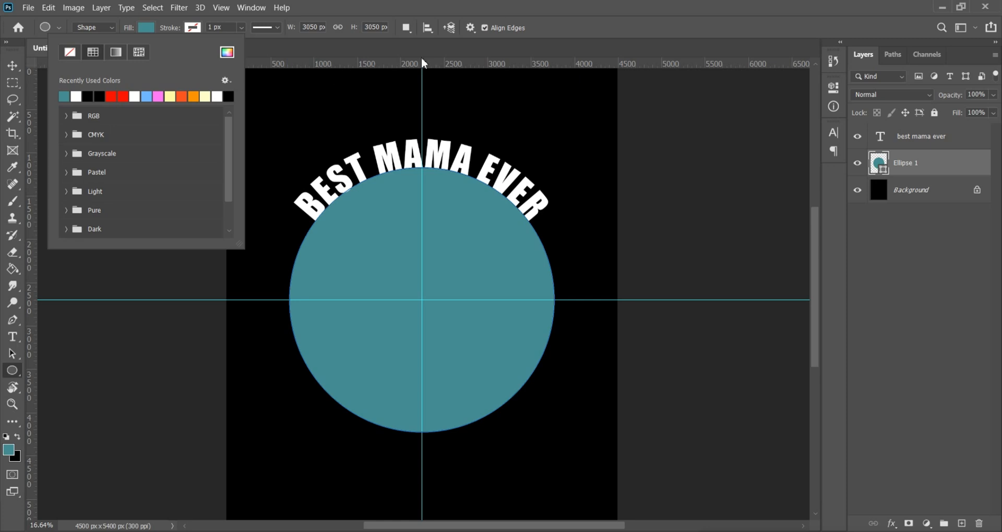
{"action": "key", "text": "Return"}
{"action": "key", "text": "v"}
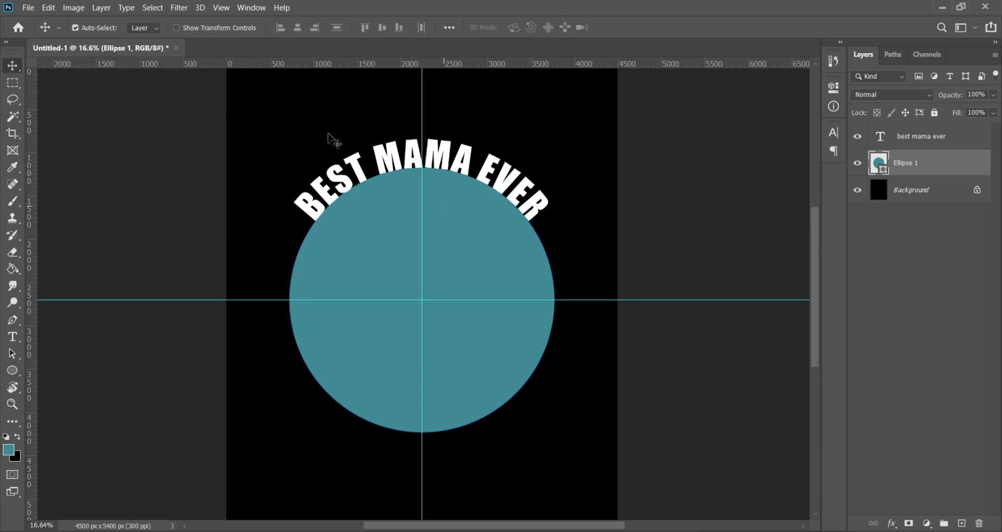
Scale the circle from its center with Free Transform to about 121.8% so its edge meets the tops of the curved letters.
{"action": "left_click", "coordinate": [48, 8]}
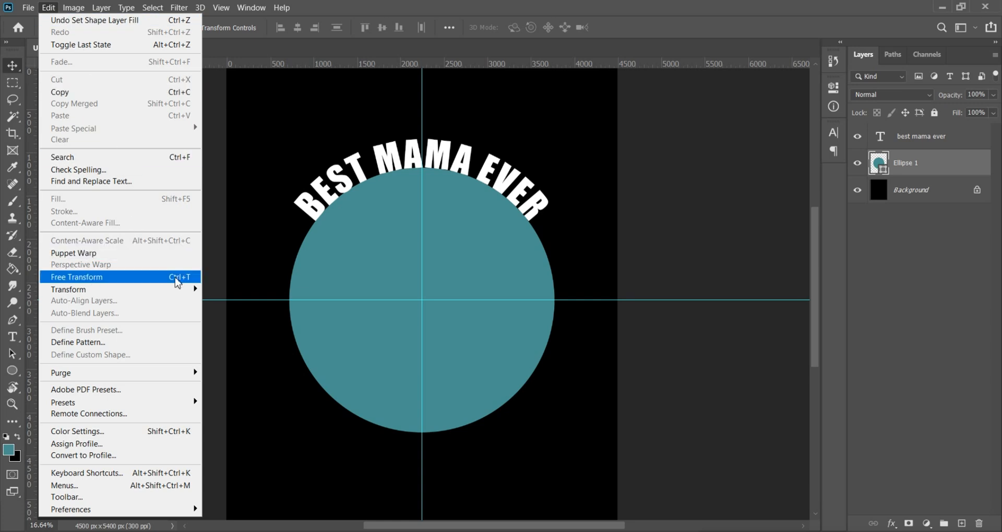
{"action": "left_click", "coordinate": [99, 277]}
{"action": "left_click_drag", "start_coordinate": [424, 168], "coordinate": [445, 141]}
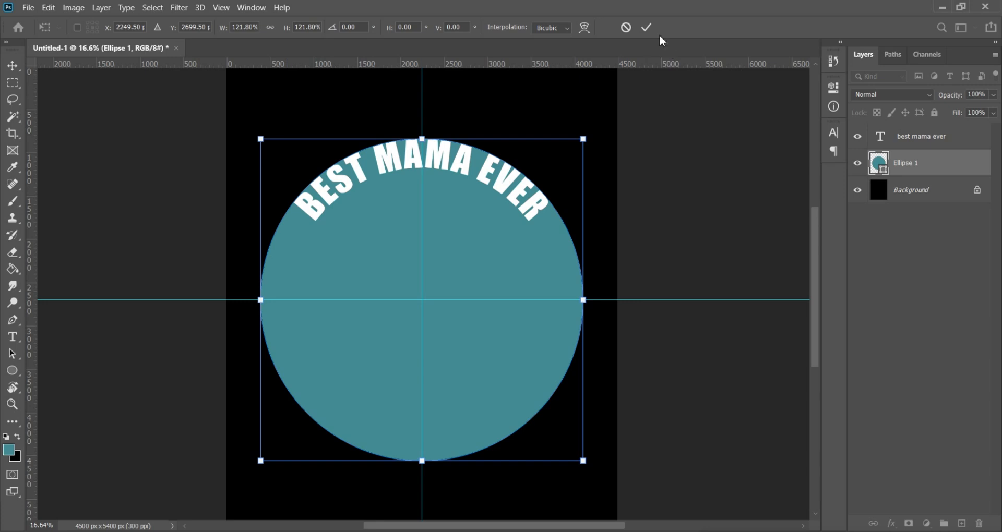
{"action": "left_click", "coordinate": [646, 27]}
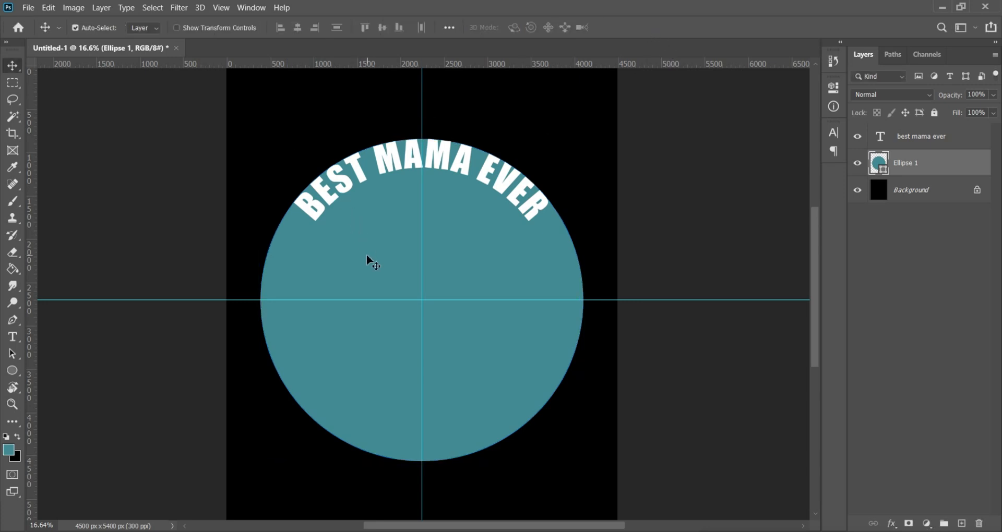
Add the text "BEST MAMA EVER" at the enlarged circle's lowest path point and flip it to the inside with the Path Selection tool.
{"action": "left_click", "coordinate": [12, 337]}
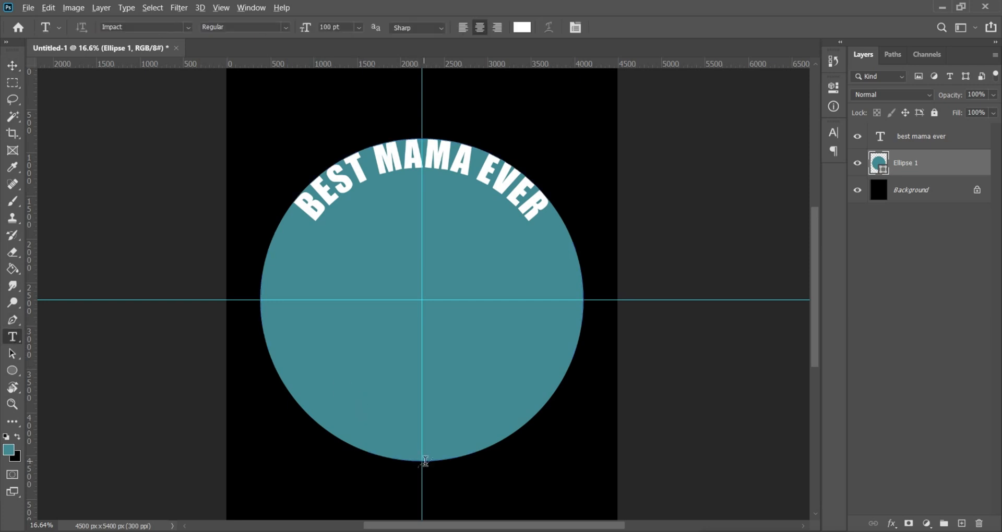
{"action": "scroll", "coordinate": [426, 461], "scroll_direction": "up", "scroll_amount": 1}
{"action": "scroll", "coordinate": [425, 461], "scroll_direction": "up", "scroll_amount": 2}
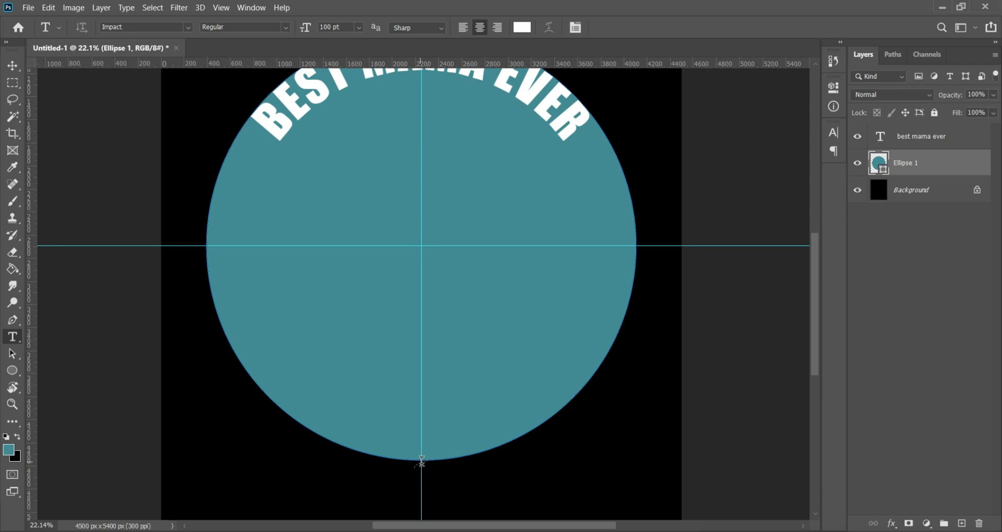
{"action": "left_click", "coordinate": [421, 461]}
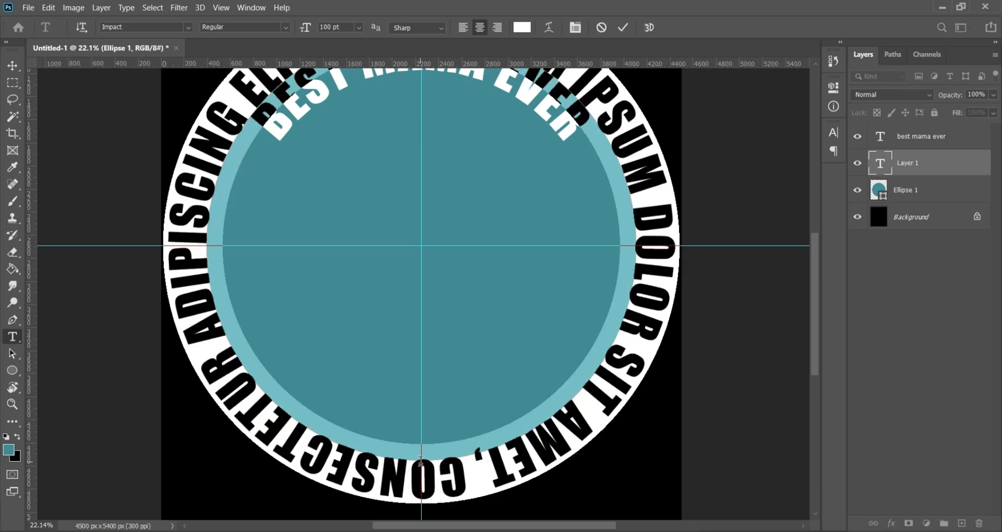
{"action": "type", "text": "best"}
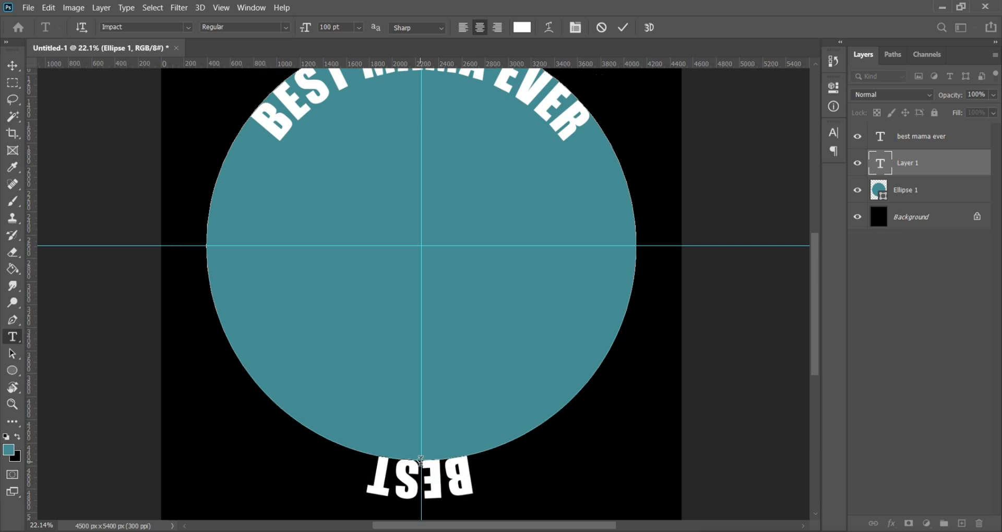
{"action": "type", "text": " mama"}
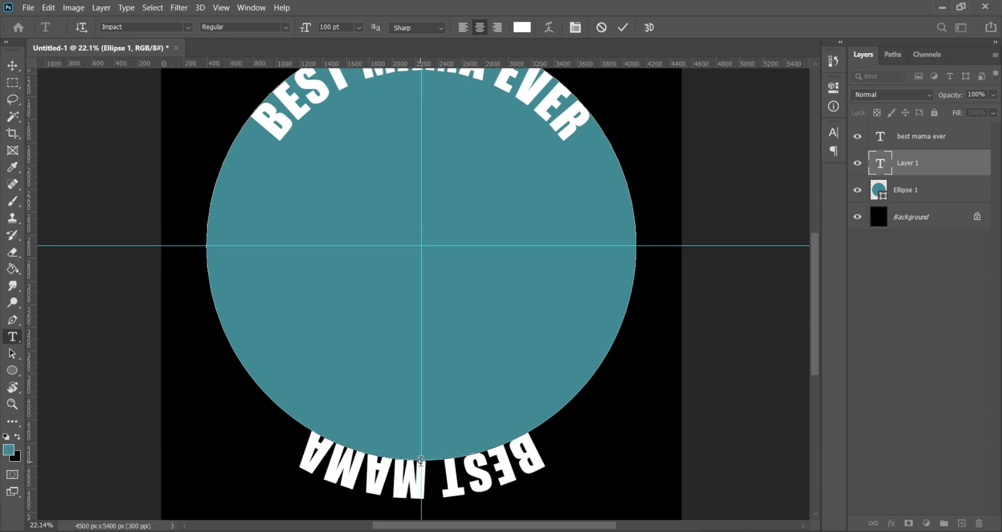
{"action": "type", "text": " ever"}
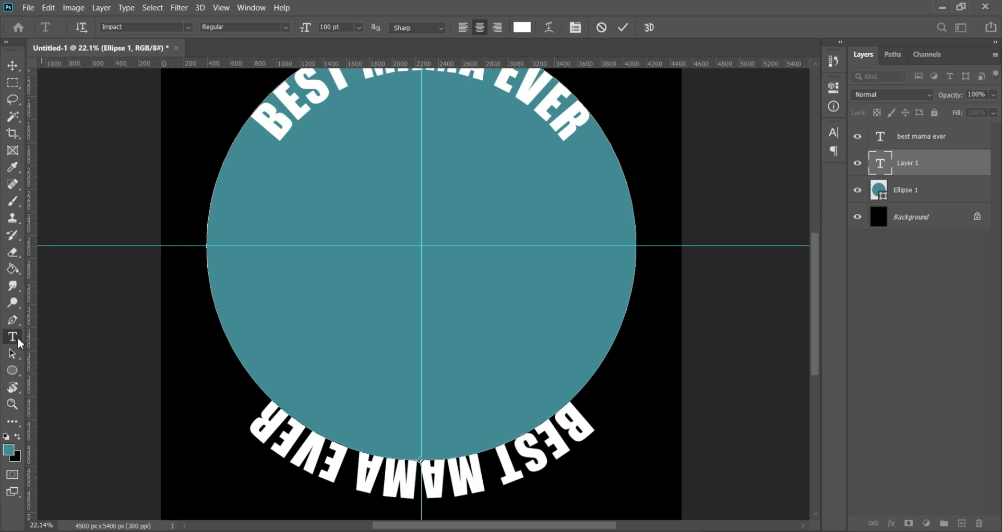
{"action": "left_click", "coordinate": [12, 357]}
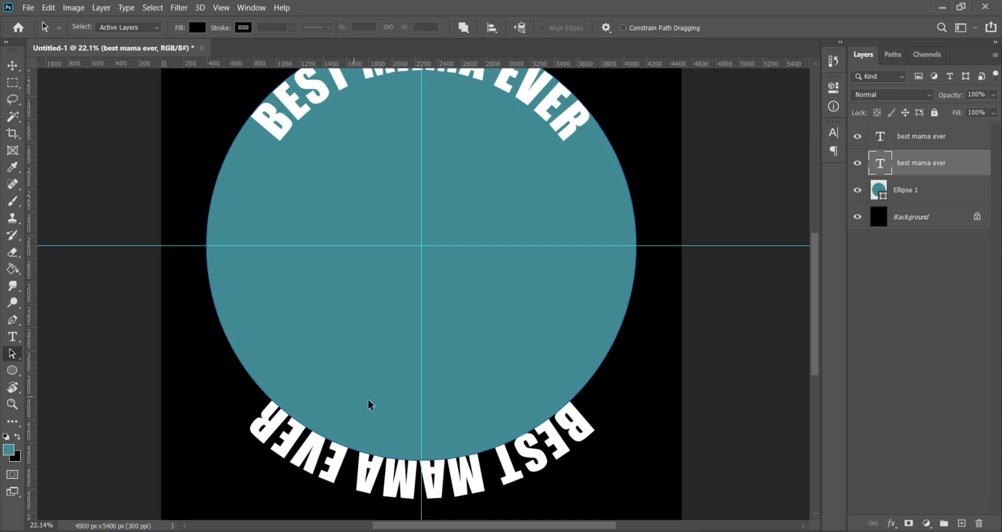
{"action": "left_click_drag", "start_coordinate": [441, 459], "coordinate": [426, 423]}
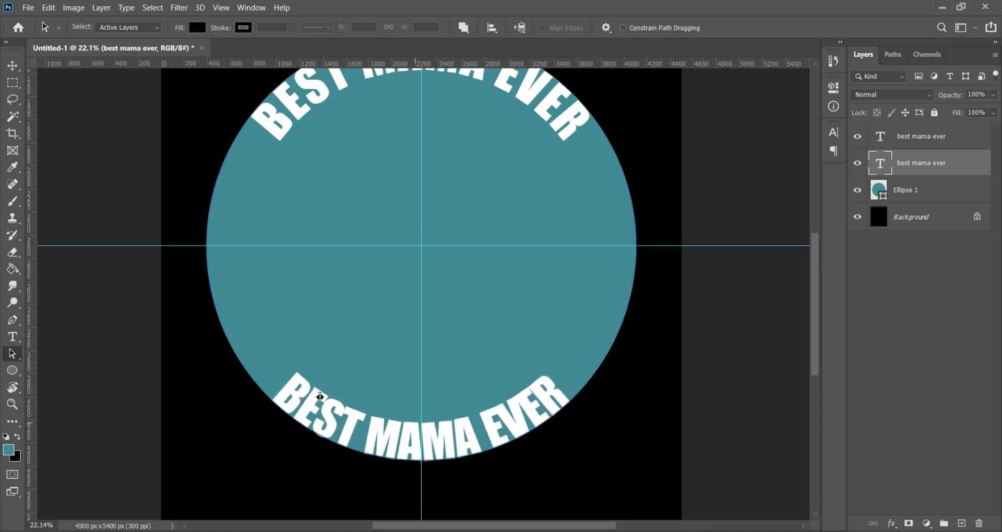
Loosen the tracking of the whole lower "BEST MAMA EVER" text by six increments and commit the text.
{"action": "left_click", "coordinate": [13, 337]}
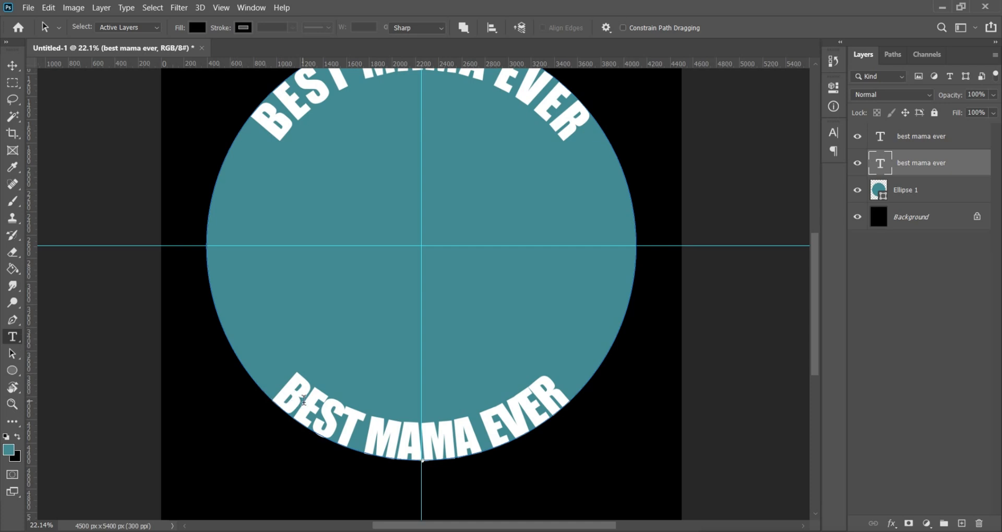
{"action": "left_click", "coordinate": [304, 405]}
{"action": "key", "text": "ctrl+a"}
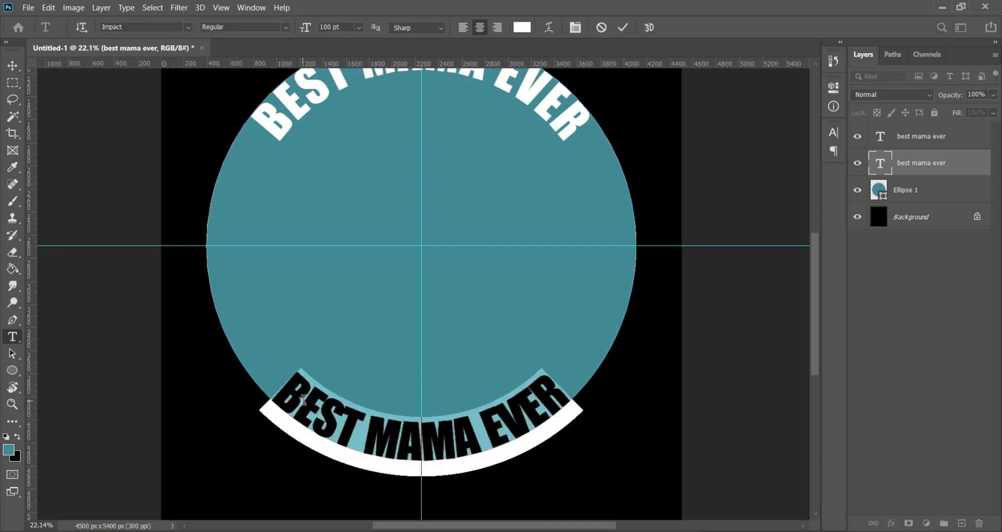
{"action": "key", "text": "alt+Right"}
{"action": "key", "text": "alt+Right"}
{"action": "key", "text": "alt+Right"}
{"action": "key", "text": "alt+Right"}
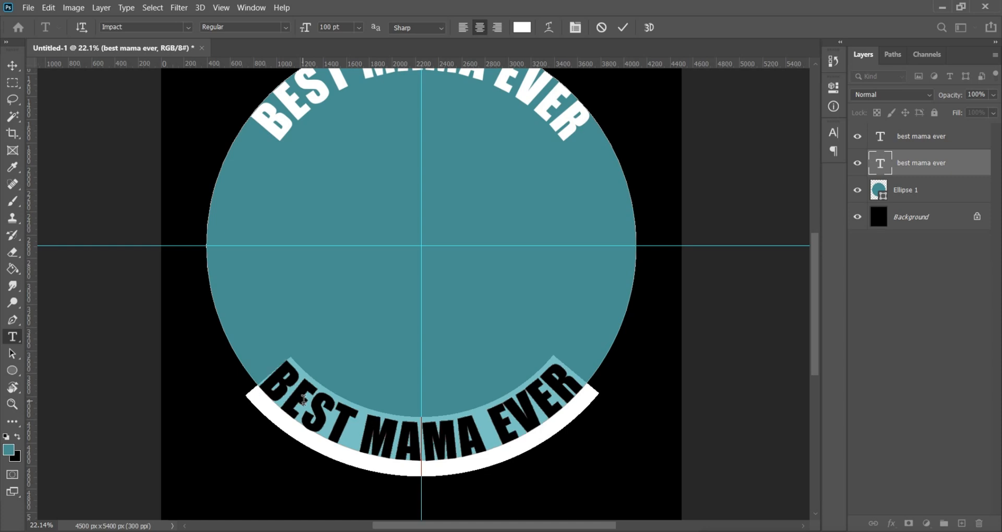
{"action": "key", "text": "alt+Right"}
{"action": "key", "text": "alt+Right"}
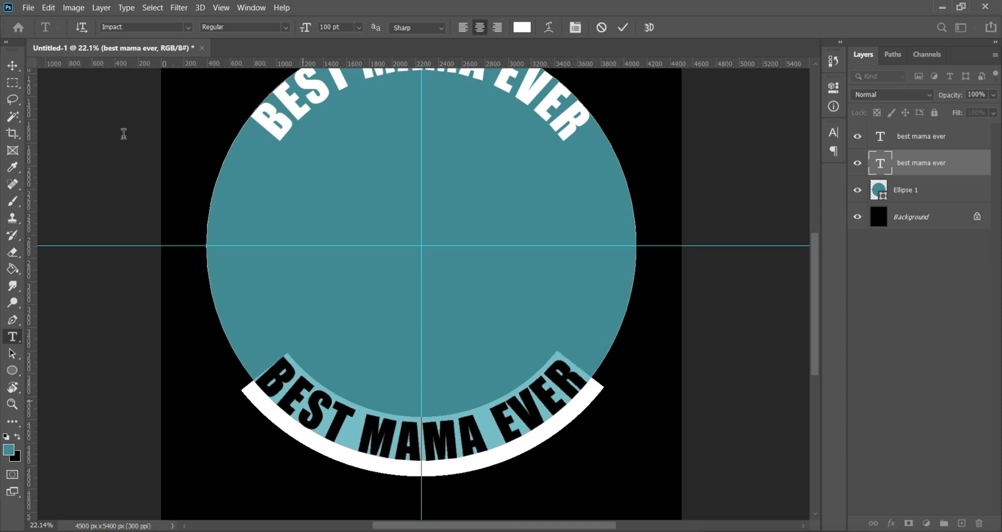
{"action": "left_click", "coordinate": [622, 27]}
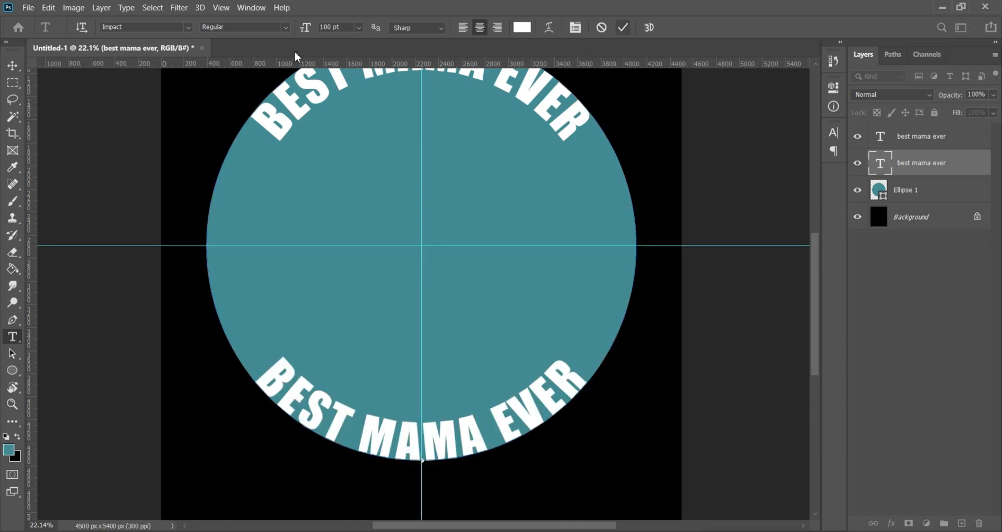
Delete the Ellipse 1 layer so only the two curved texts and the background remain.
{"action": "left_click", "coordinate": [22, 63]}
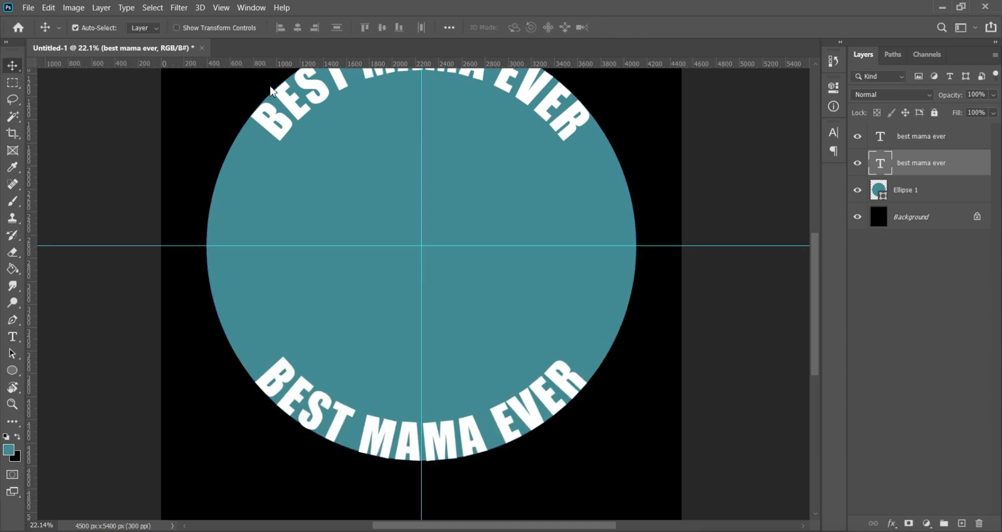
{"action": "left_click", "coordinate": [904, 192]}
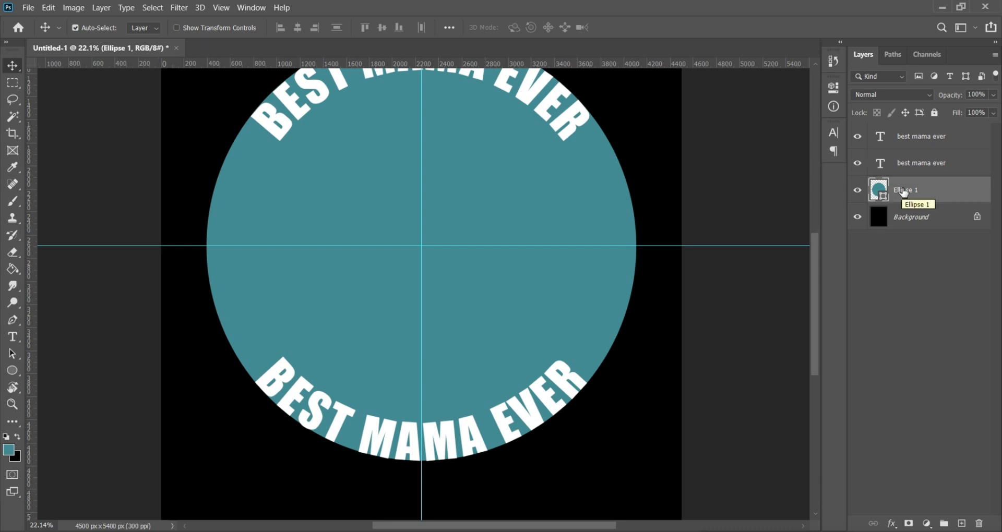
{"action": "key", "text": "Delete"}
{"action": "scroll", "coordinate": [699, 180], "scroll_direction": "down", "scroll_amount": 2}
{"action": "scroll", "coordinate": [762, 198], "scroll_direction": "up", "scroll_amount": 2}
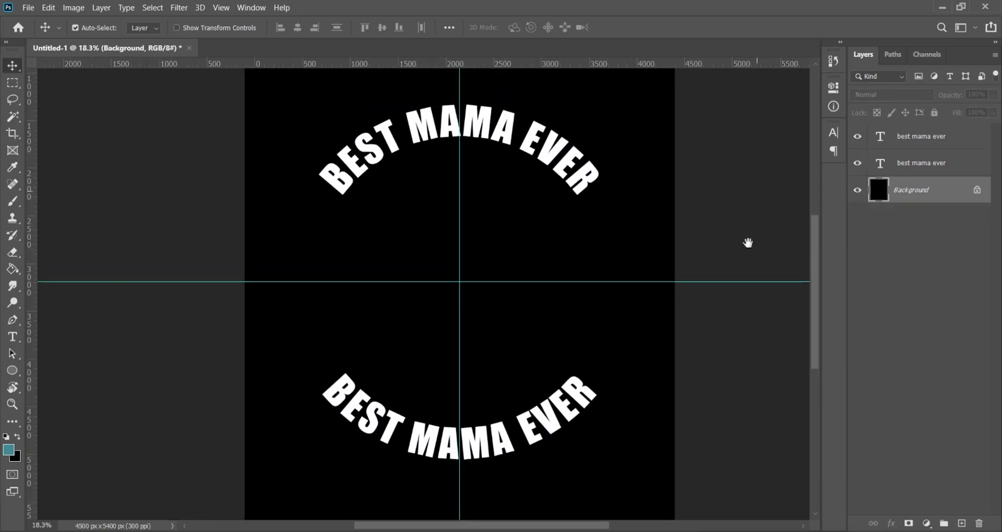
{"action": "scroll", "coordinate": [751, 248], "scroll_direction": "down", "scroll_amount": 2}
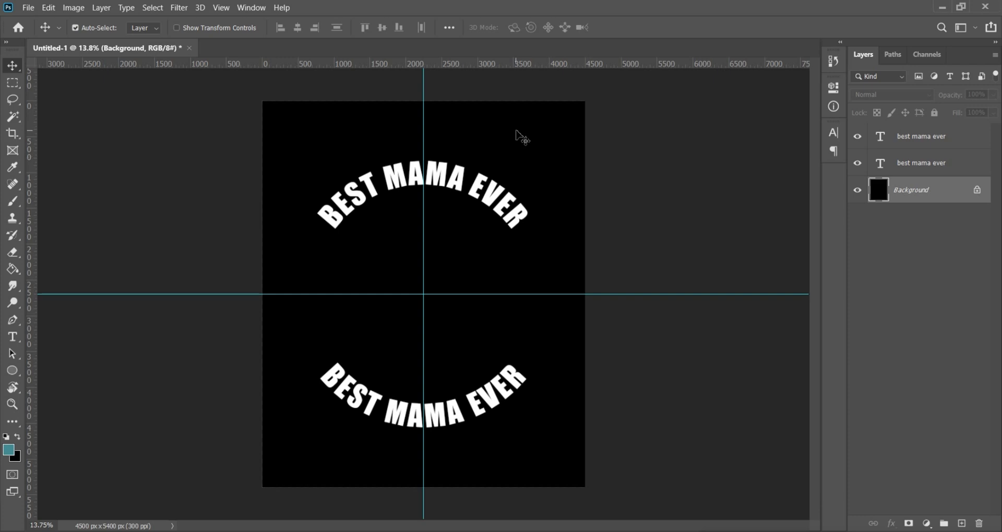
Remove the vertical and horizontal guides from the canvas.
{"action": "left_click_drag", "start_coordinate": [426, 89], "coordinate": [76, 105]}
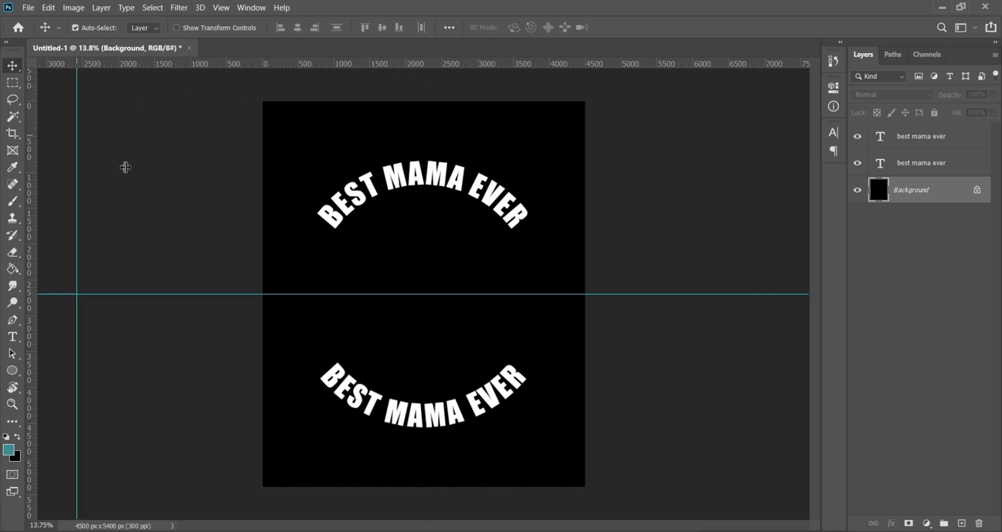
{"action": "left_click_drag", "start_coordinate": [188, 295], "coordinate": [203, 59]}
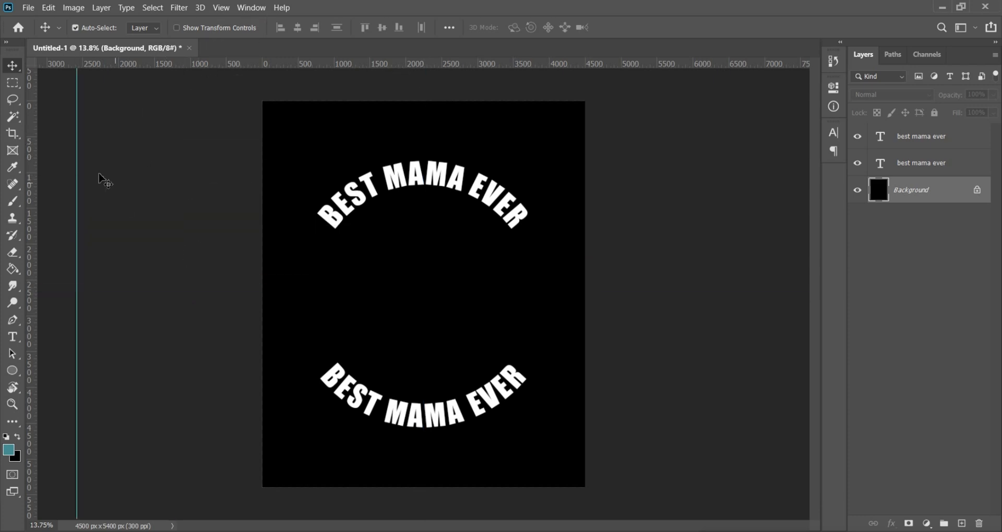
{"action": "left_click_drag", "start_coordinate": [76, 150], "coordinate": [10, 133]}
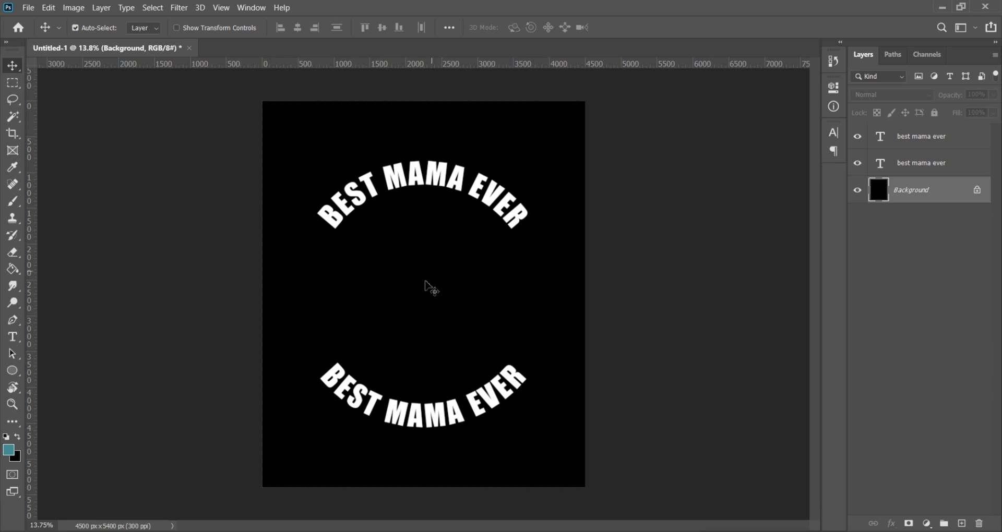
Select the upper curved "BEST MAMA EVER" text layer.
{"action": "scroll", "coordinate": [444, 264], "scroll_direction": "up", "scroll_amount": 4}
{"action": "scroll", "coordinate": [444, 264], "scroll_direction": "down", "scroll_amount": 2}
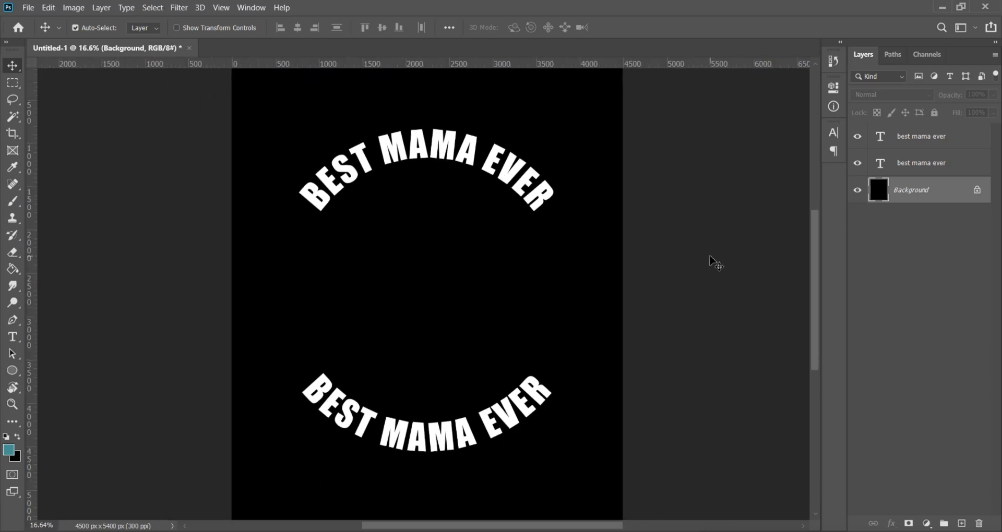
{"action": "scroll", "coordinate": [595, 264], "scroll_direction": "up", "scroll_amount": 1}
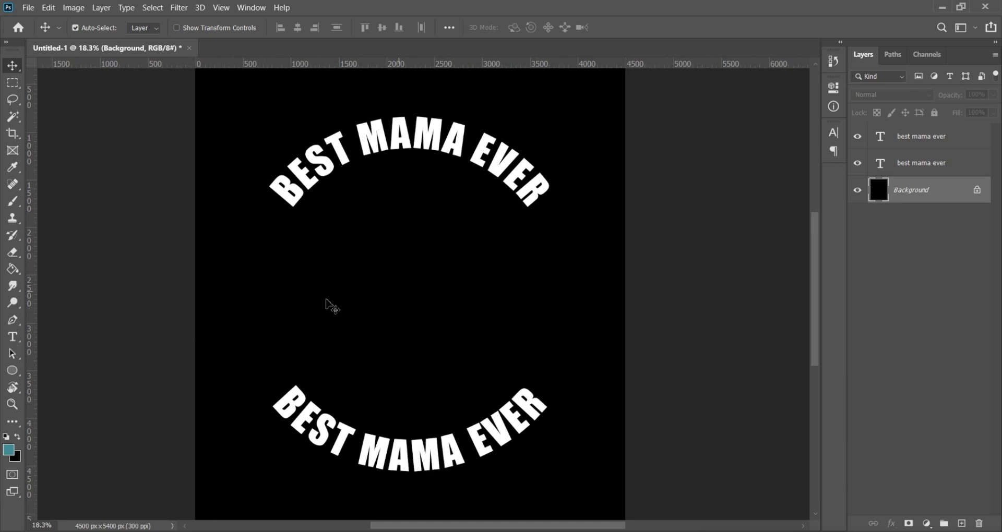
{"action": "left_click", "coordinate": [433, 150]}
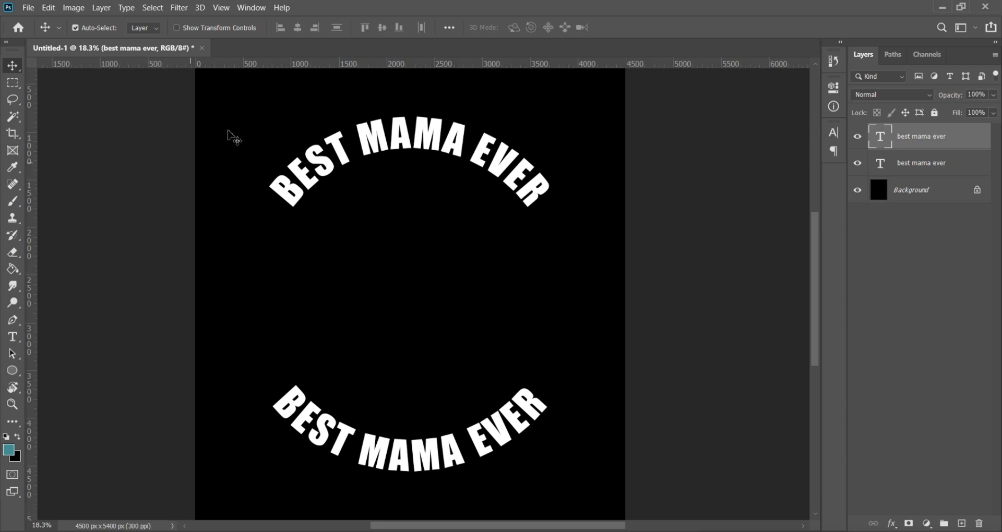